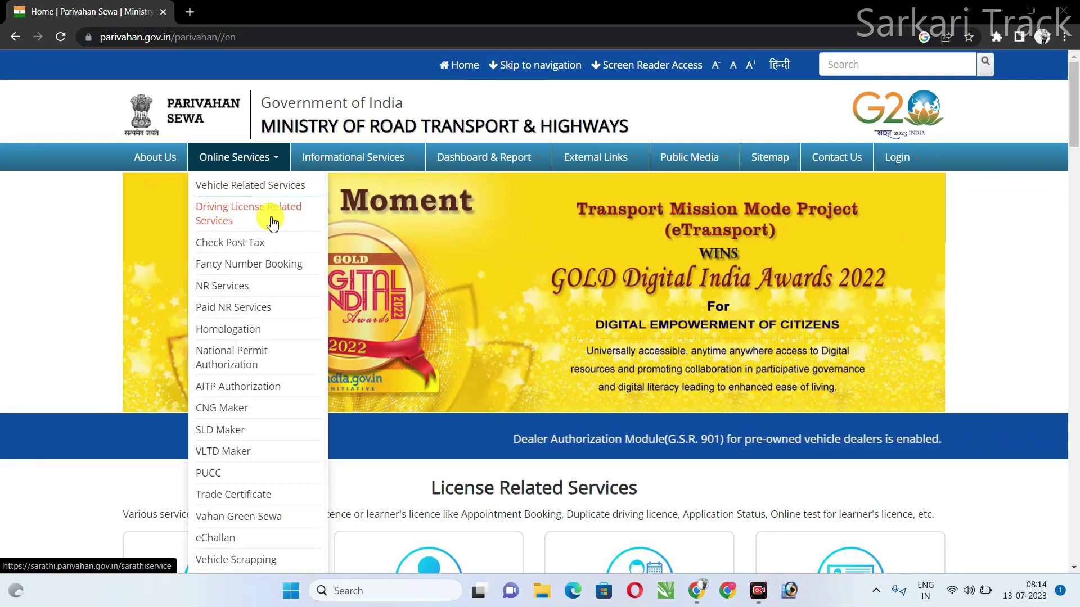
Open the driving licence related services for the state of Bihar and skip the contactless licence services notice
{"action": "left_click", "coordinate": [242, 221]}
{"action": "left_click", "coordinate": [568, 478]}
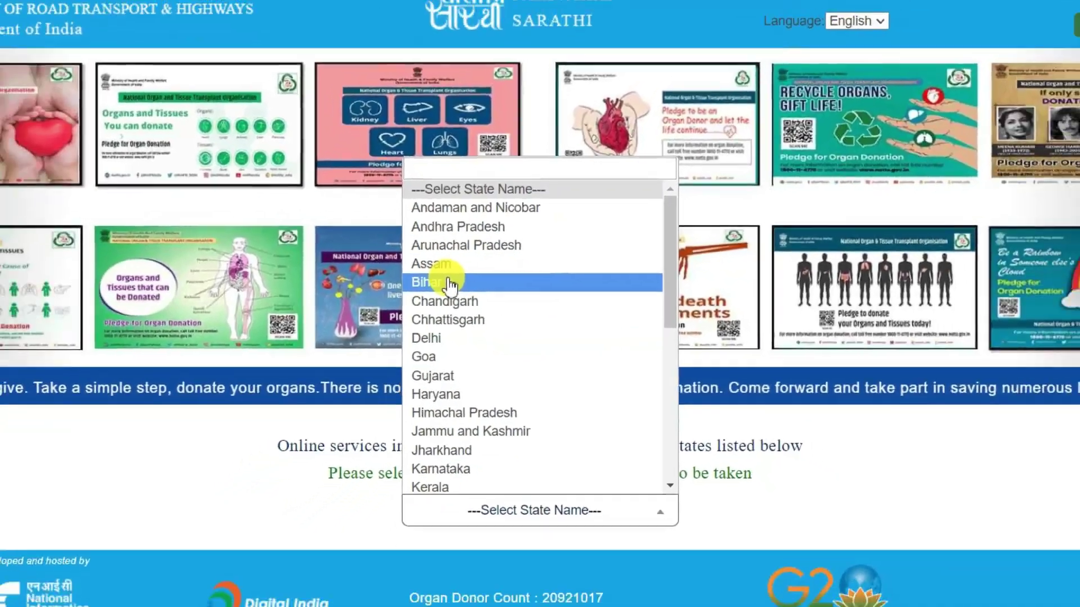
{"action": "left_click", "coordinate": [409, 275]}
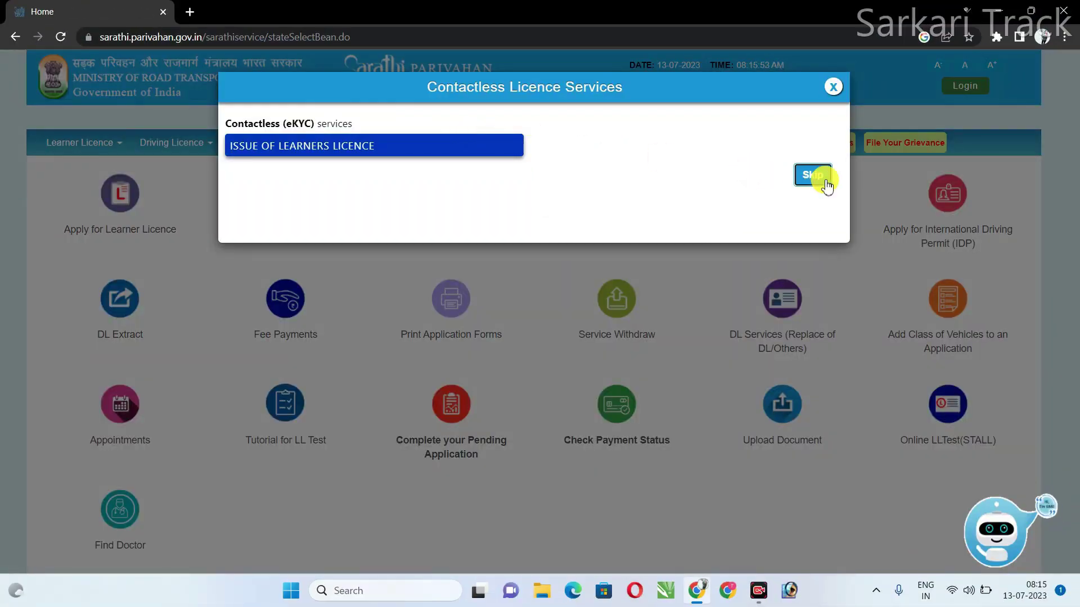
{"action": "left_click", "coordinate": [813, 175]}
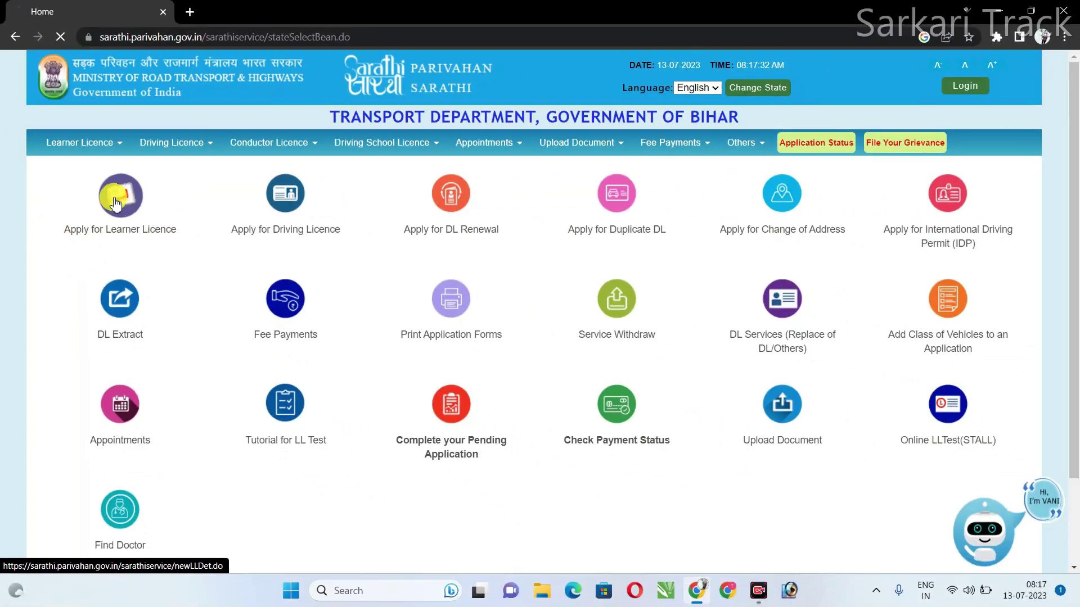
Start a learner licence application for an applicant without any licence and submit GAYA -- BR02 as the RTO office
{"action": "left_click", "coordinate": [115, 202]}
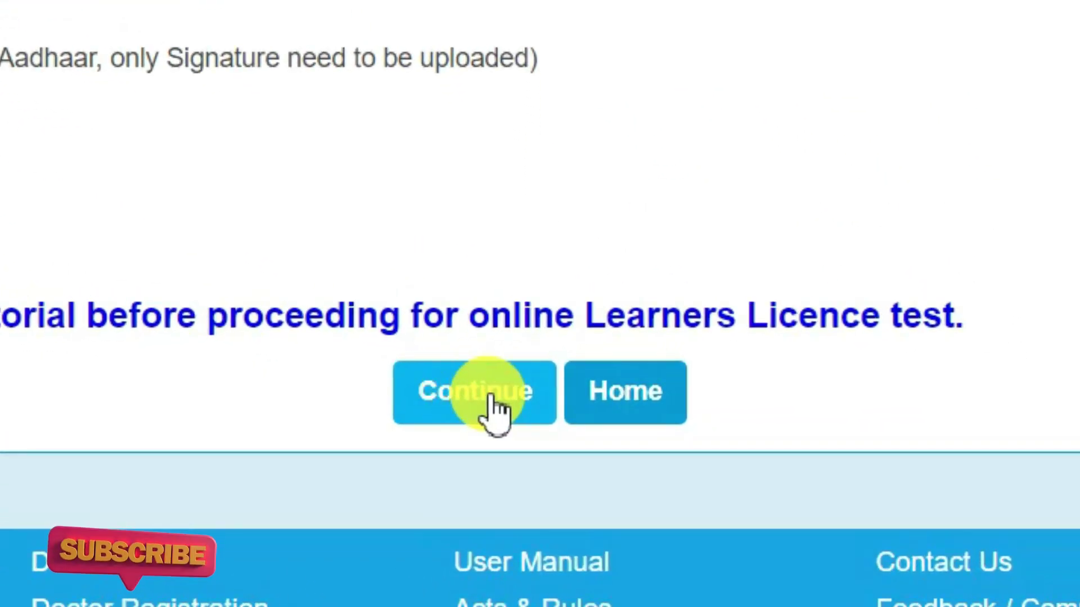
{"action": "left_click", "coordinate": [520, 361]}
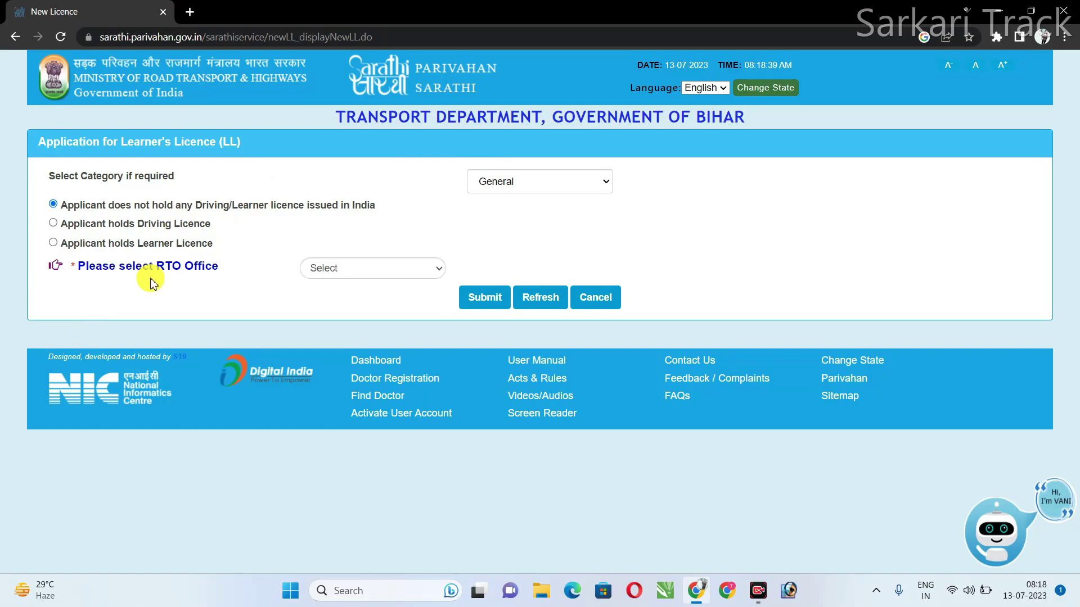
{"action": "left_click", "coordinate": [340, 273]}
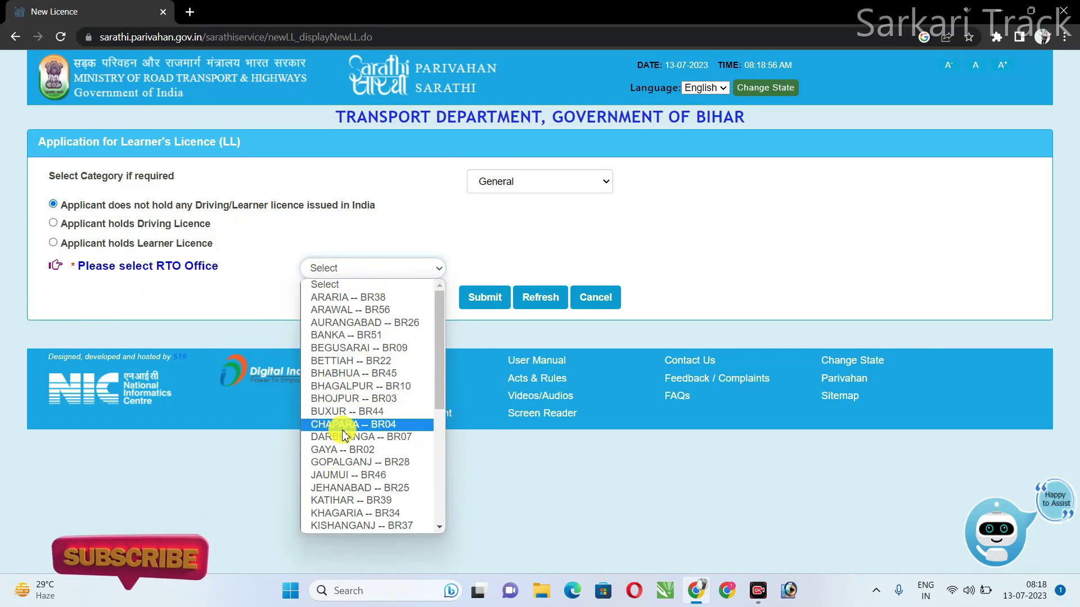
{"action": "left_click", "coordinate": [317, 449]}
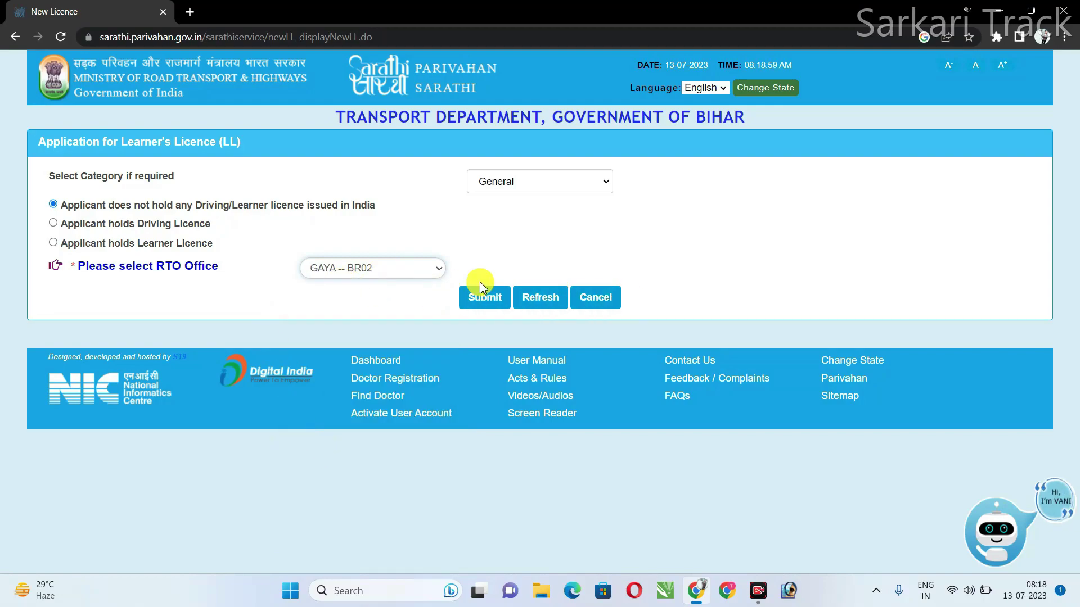
{"action": "left_click", "coordinate": [483, 307]}
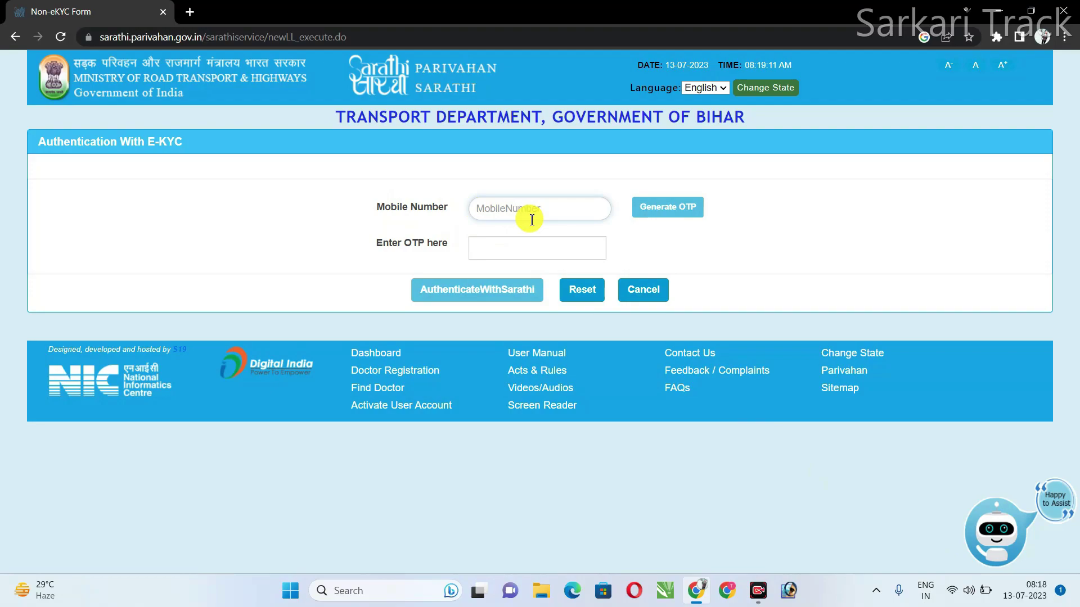
Generate an OTP for the applicant's mobile number, enter the OTP and authenticate with Sarathi
{"action": "left_click", "coordinate": [668, 214]}
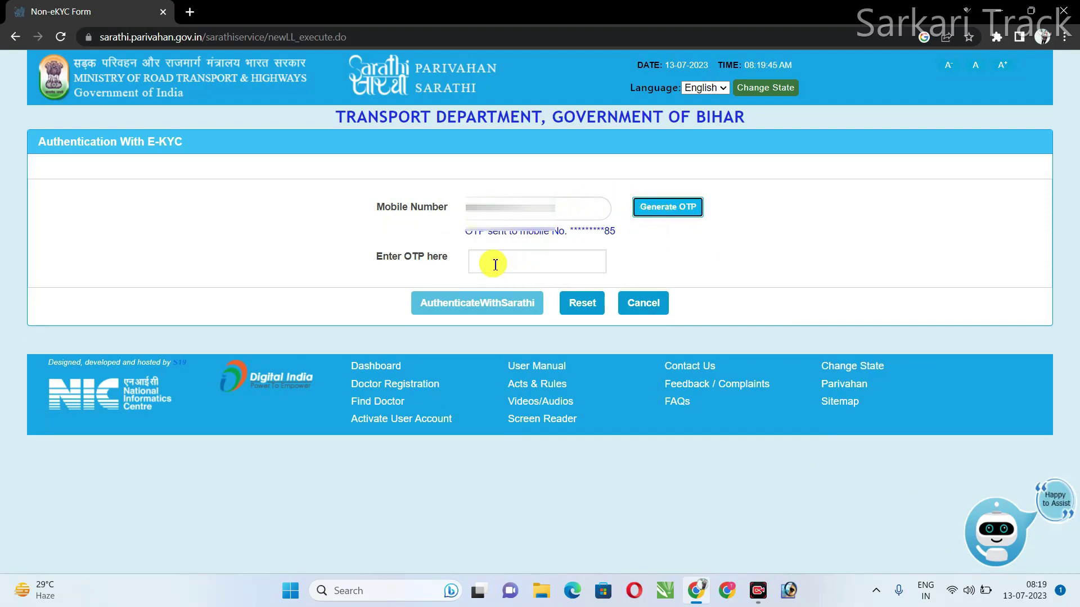
{"action": "left_click", "coordinate": [521, 267]}
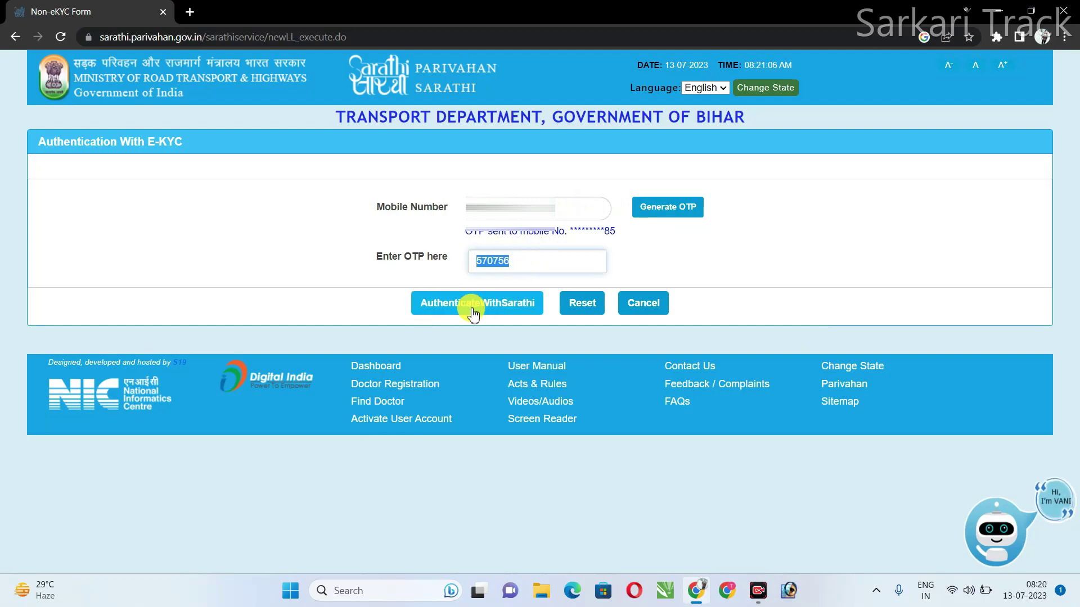
{"action": "left_click", "coordinate": [475, 312]}
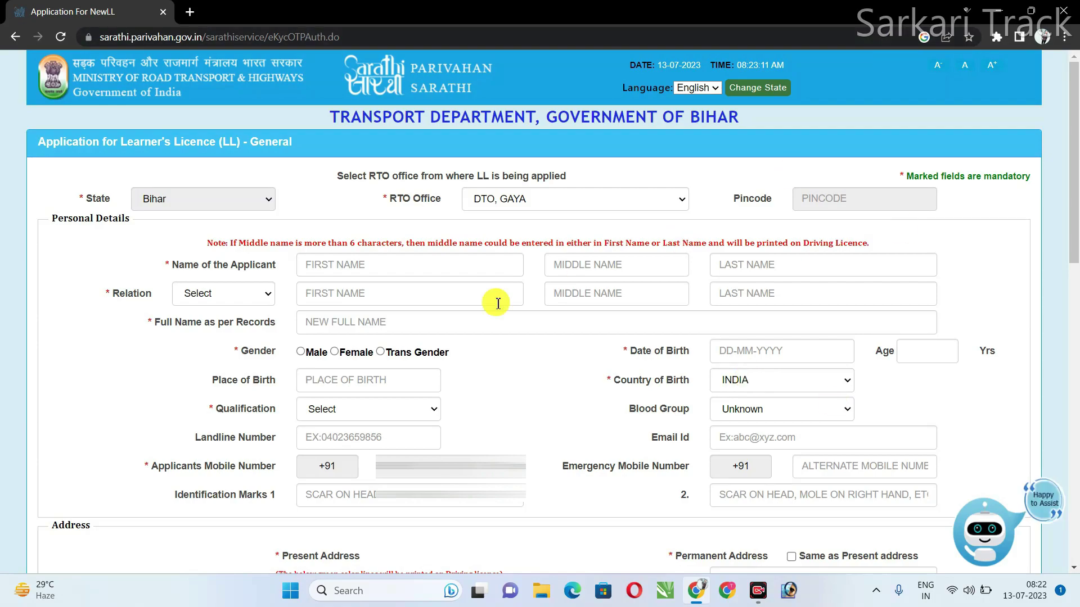
Enter the applicant's first and last name in the personal details and set the relation to Father
{"action": "left_click", "coordinate": [373, 270]}
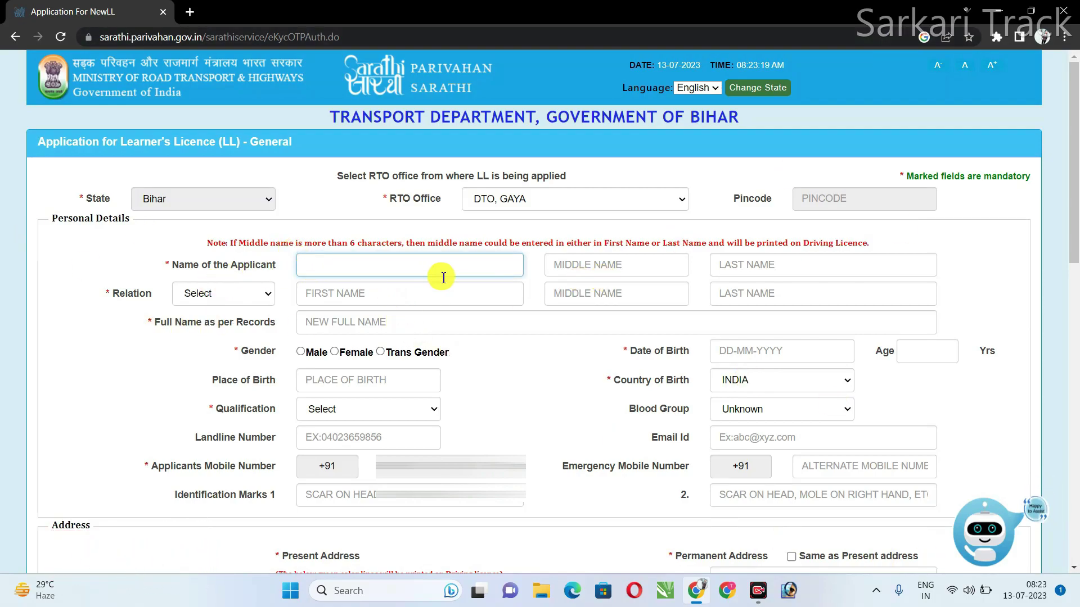
{"action": "left_click", "coordinate": [582, 270]}
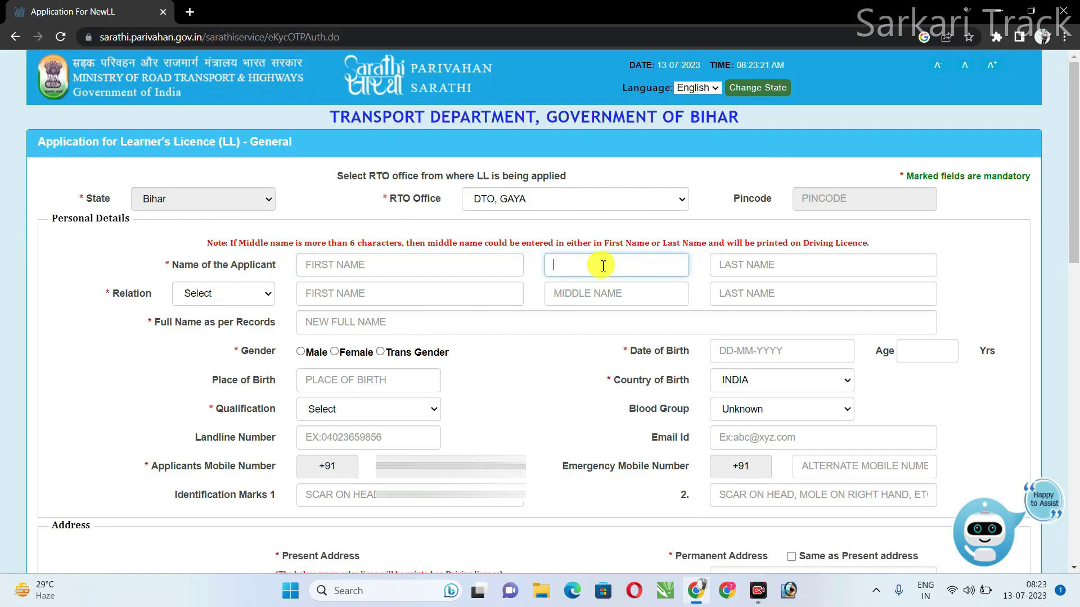
{"action": "left_click", "coordinate": [761, 266]}
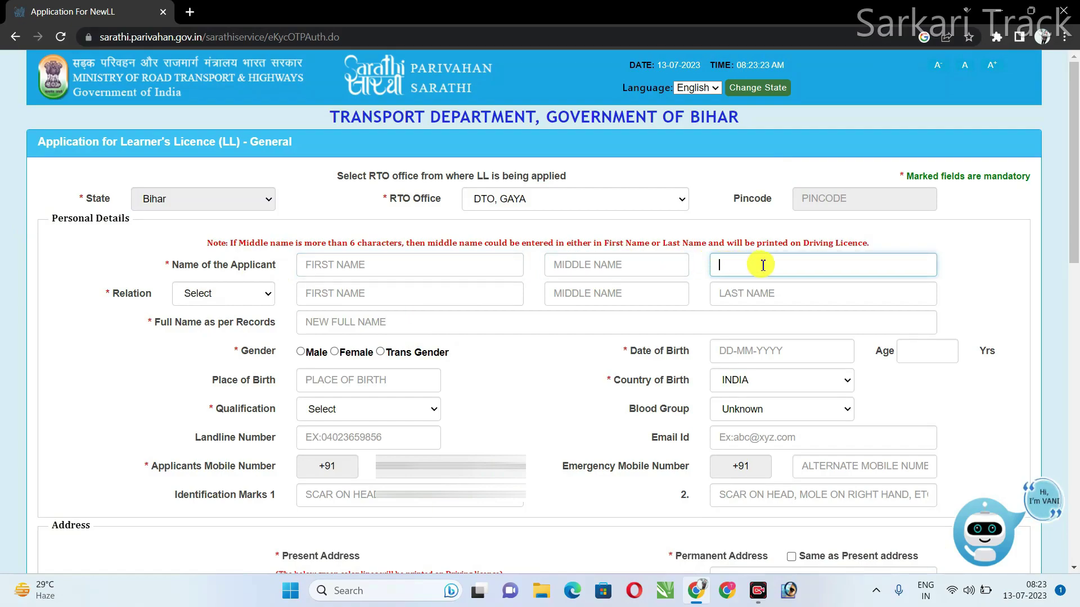
{"action": "left_click", "coordinate": [193, 290]}
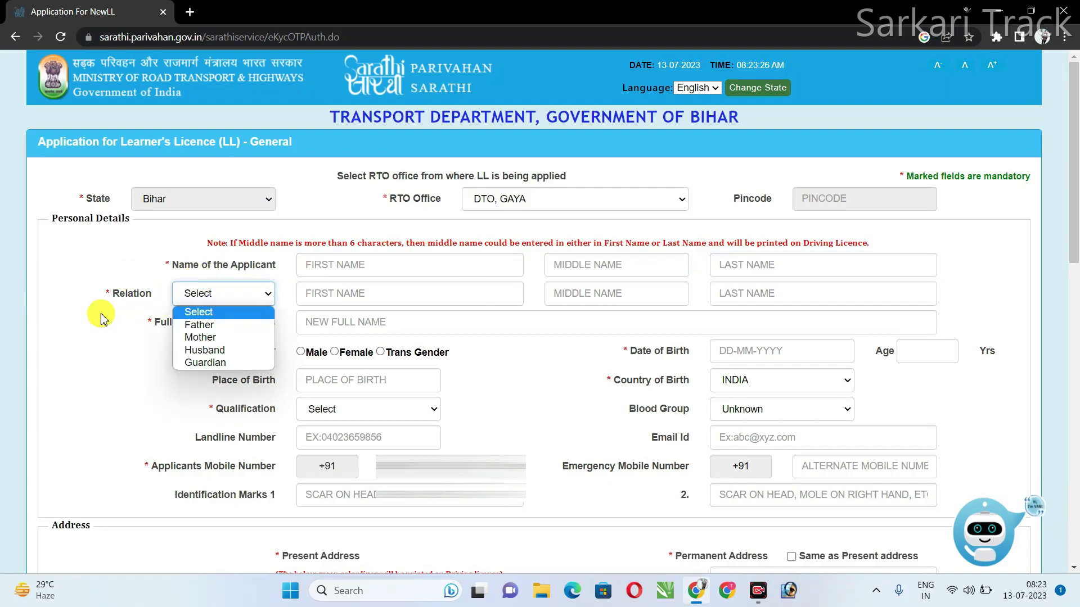
{"action": "left_click", "coordinate": [200, 325]}
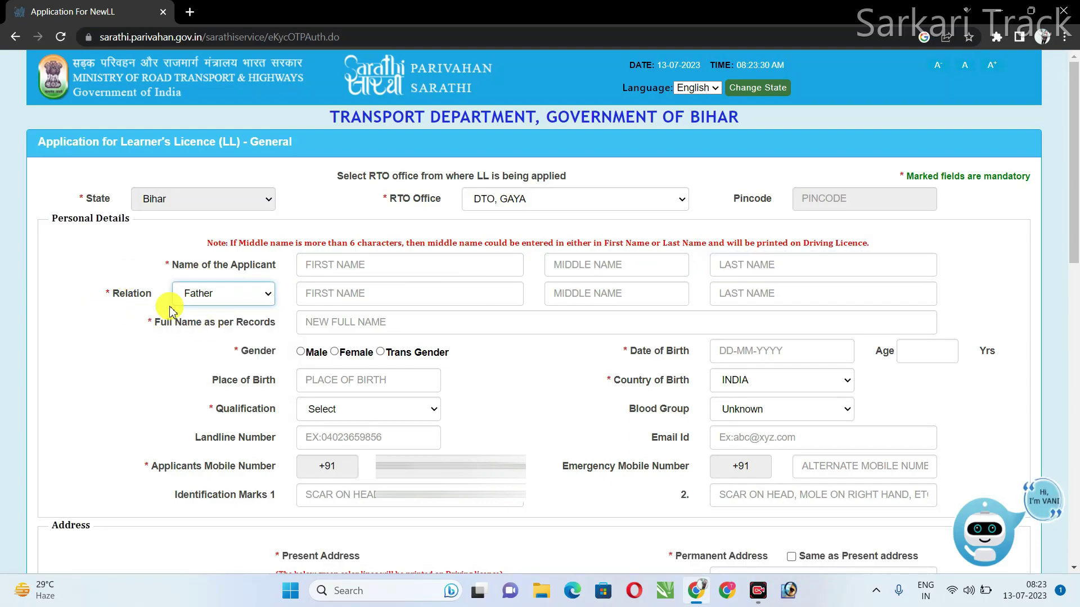
{"action": "left_click", "coordinate": [339, 297]}
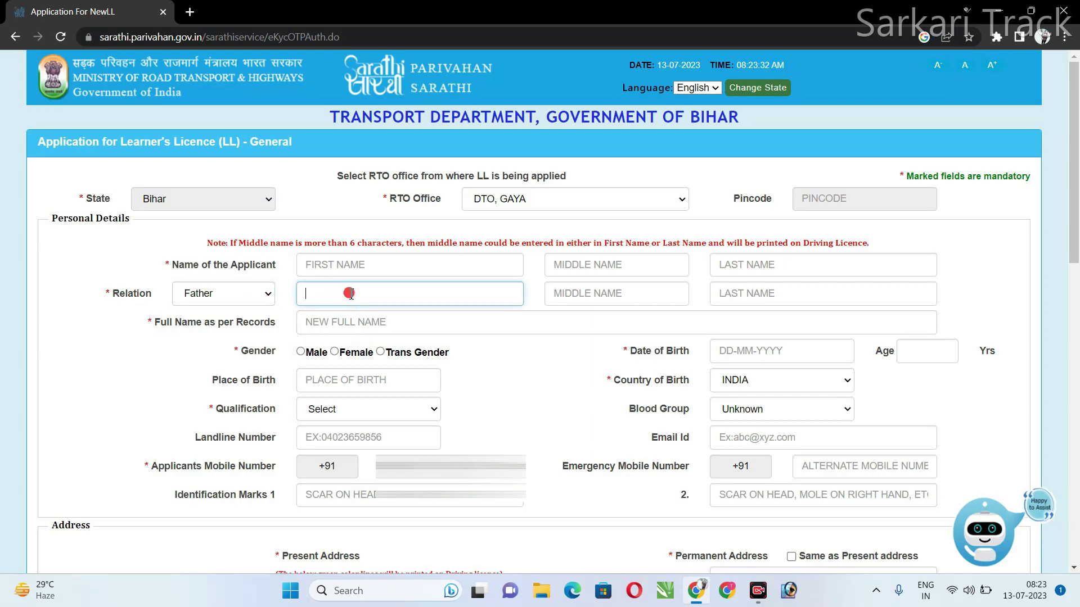
{"action": "left_click", "coordinate": [783, 294]}
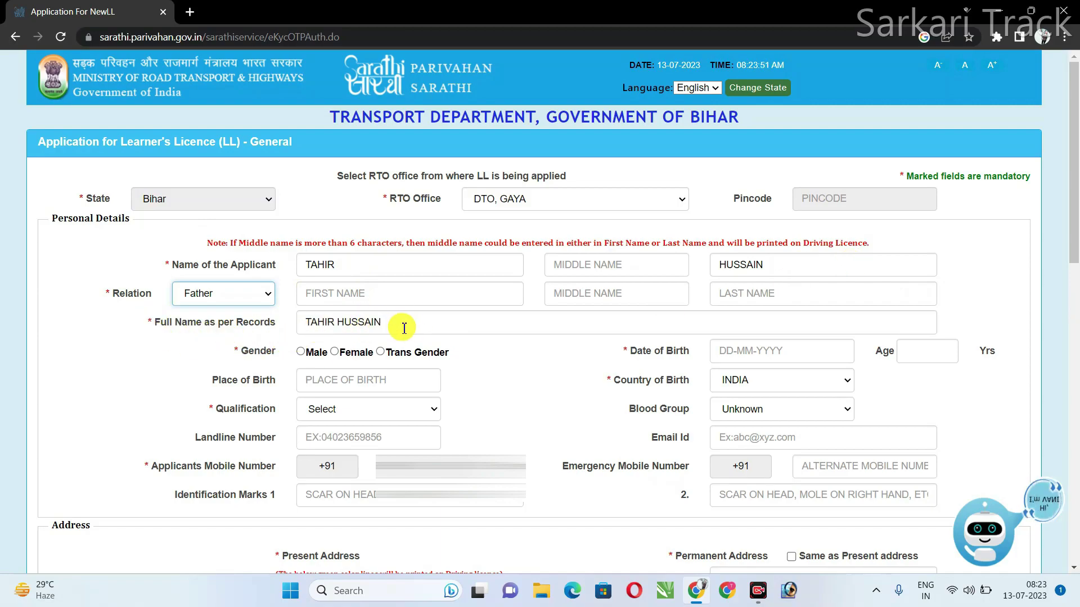
Set the applicant's gender to Male and the qualification to 10+2 or Equivalent
{"action": "scroll", "coordinate": [382, 310], "scroll_direction": "down", "scroll_amount": 1}
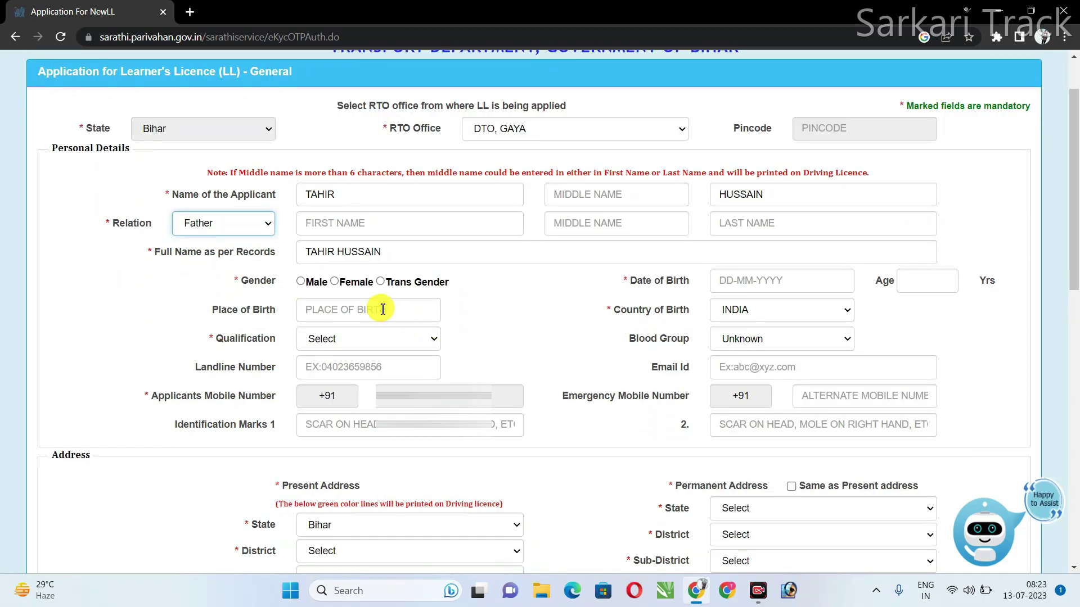
{"action": "left_click", "coordinate": [303, 281]}
{"action": "left_click", "coordinate": [734, 281]}
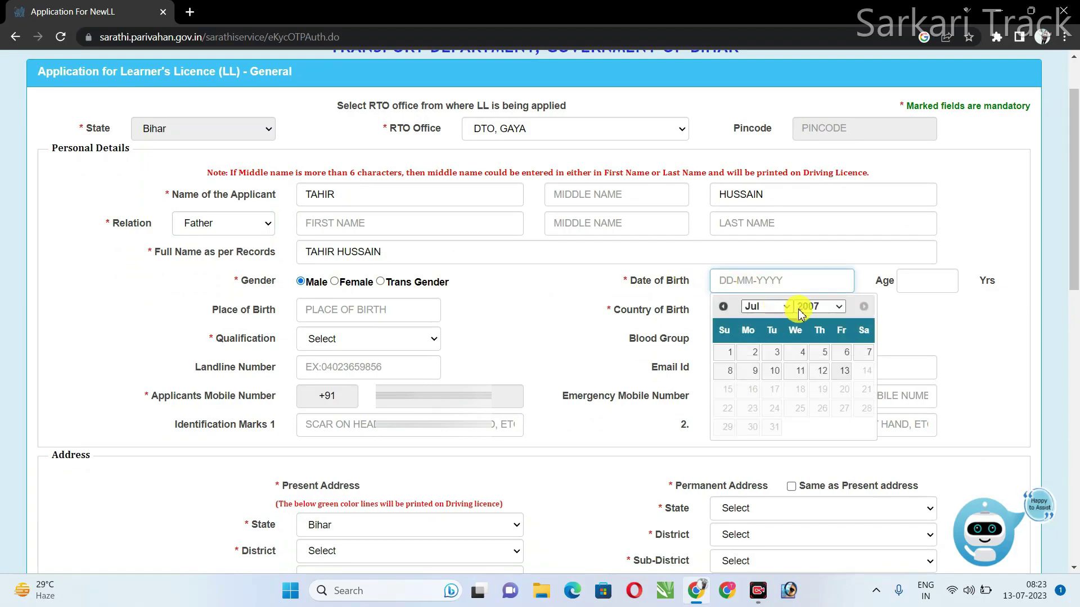
{"action": "left_click", "coordinate": [898, 277]}
{"action": "left_click", "coordinate": [329, 339]}
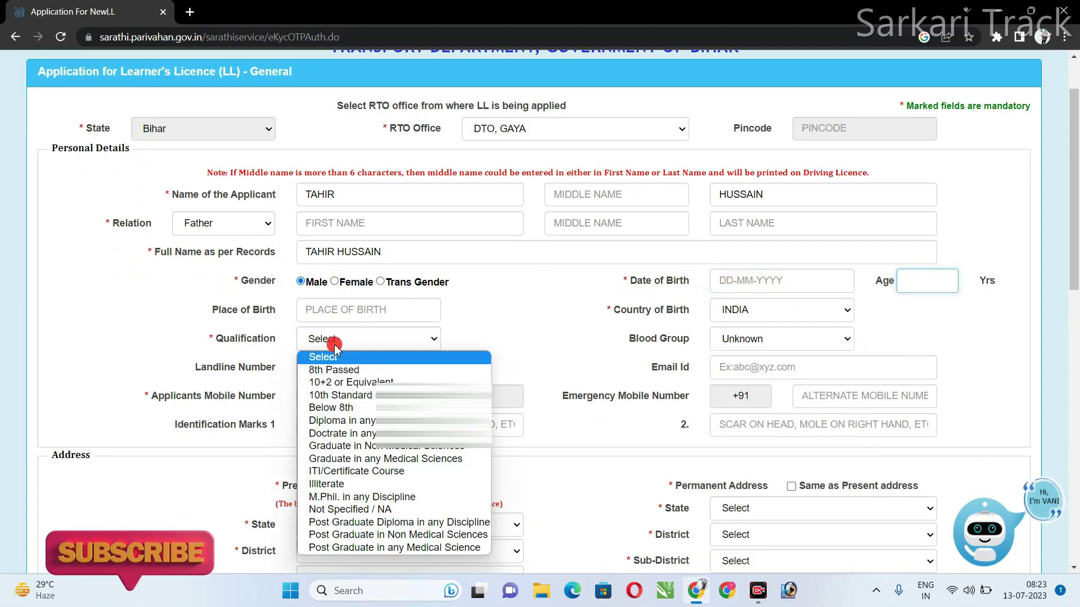
{"action": "left_click", "coordinate": [344, 385]}
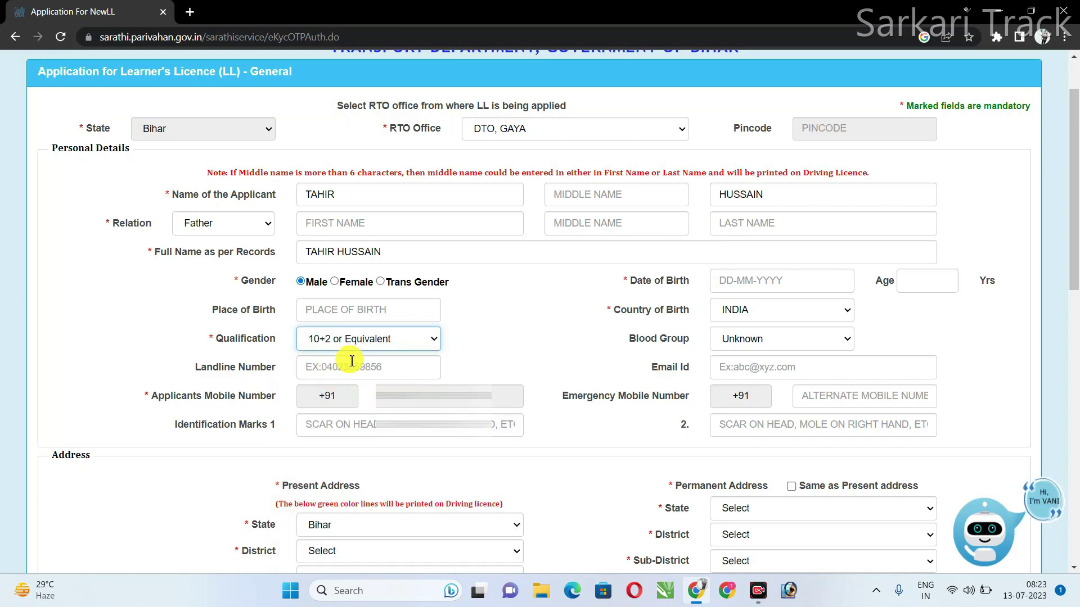
Set the applicant's blood group to A+
{"action": "left_click", "coordinate": [742, 344]}
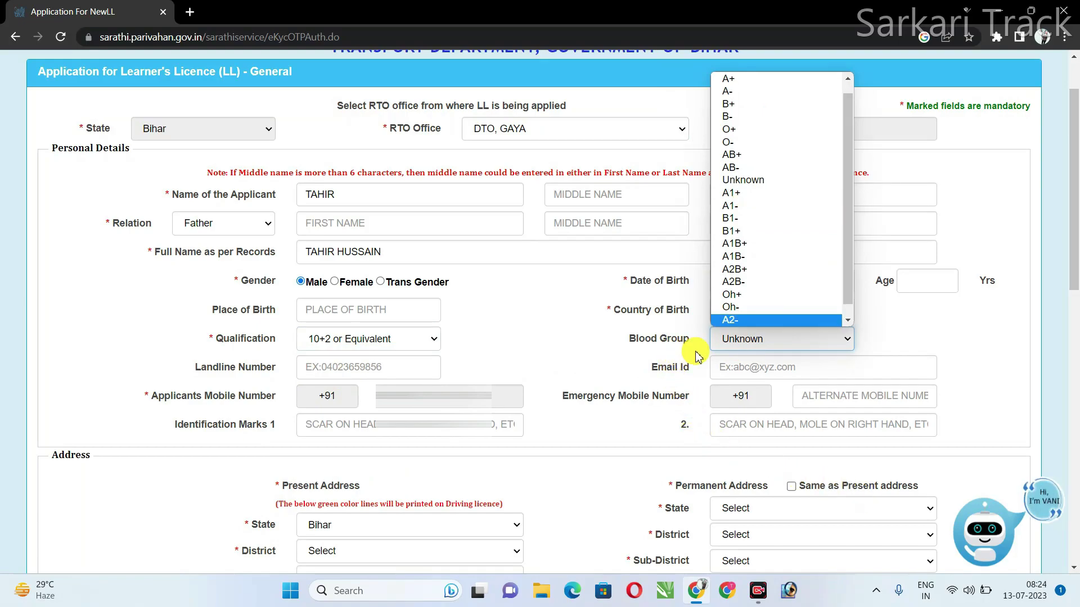
{"action": "left_click", "coordinate": [745, 344]}
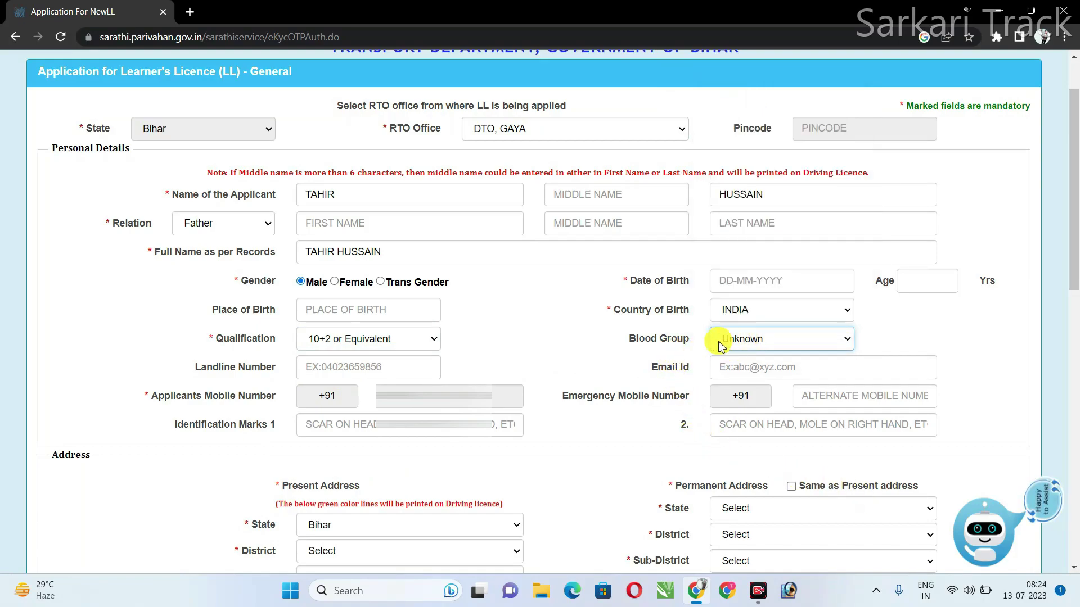
{"action": "left_click", "coordinate": [612, 310]}
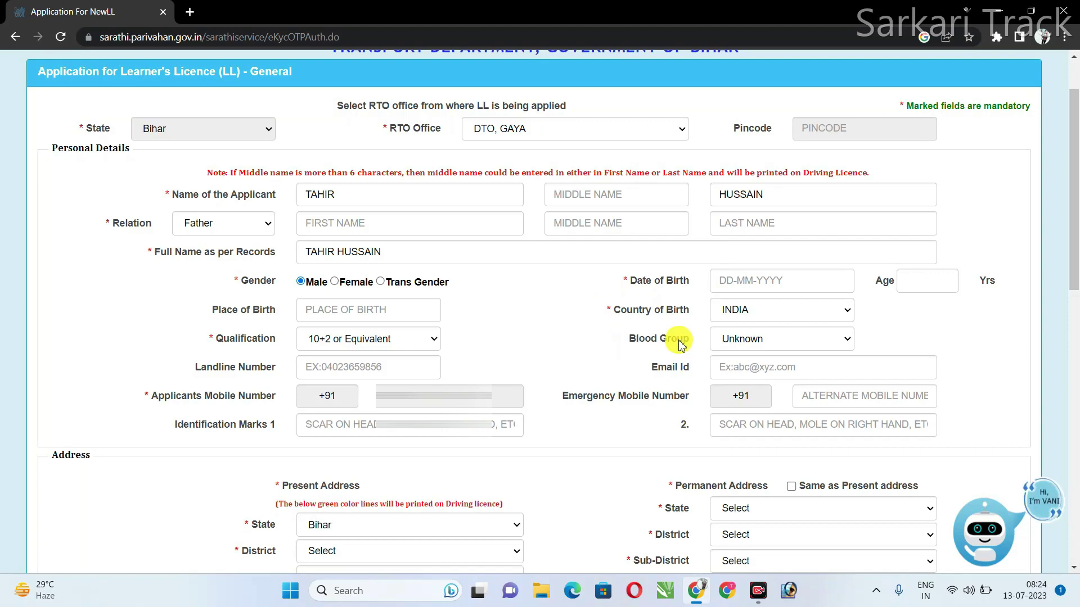
{"action": "left_click", "coordinate": [724, 348]}
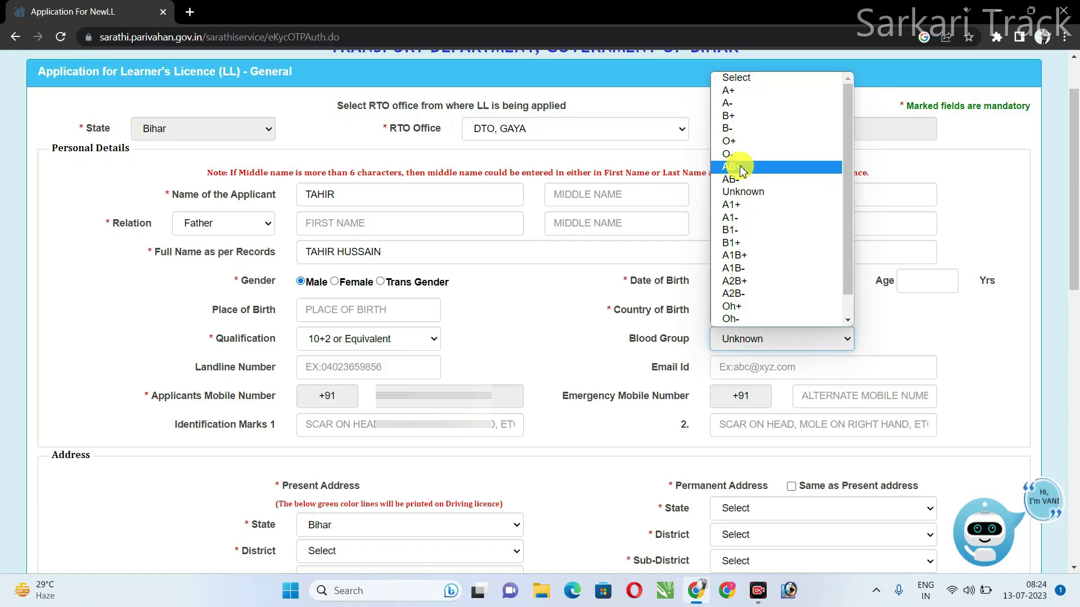
{"action": "left_click", "coordinate": [736, 92]}
{"action": "scroll", "coordinate": [915, 281], "scroll_direction": "down", "scroll_amount": 1}
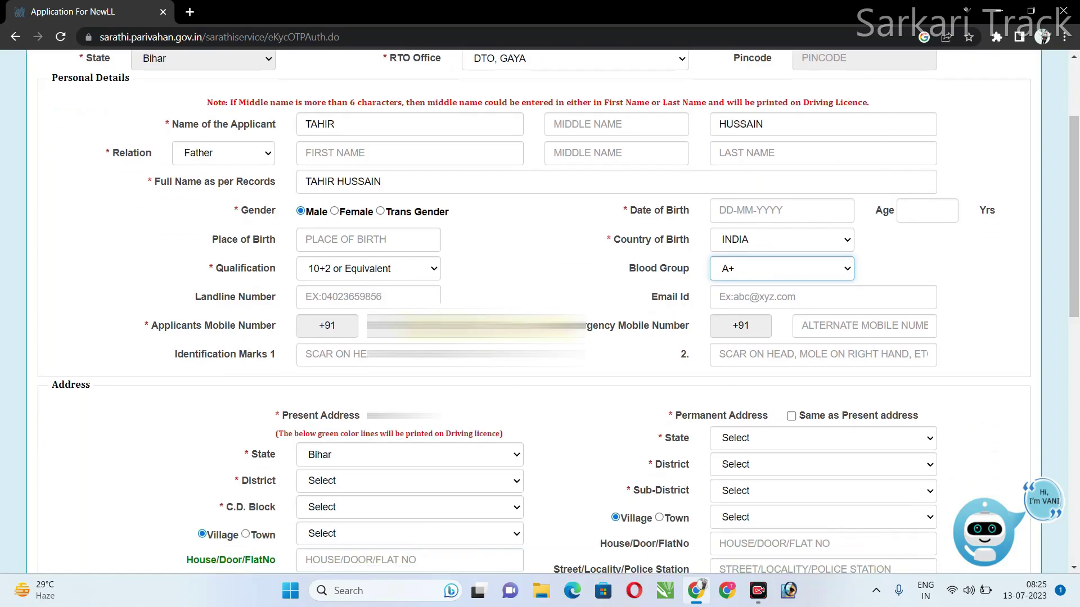
{"action": "left_click", "coordinate": [758, 299]}
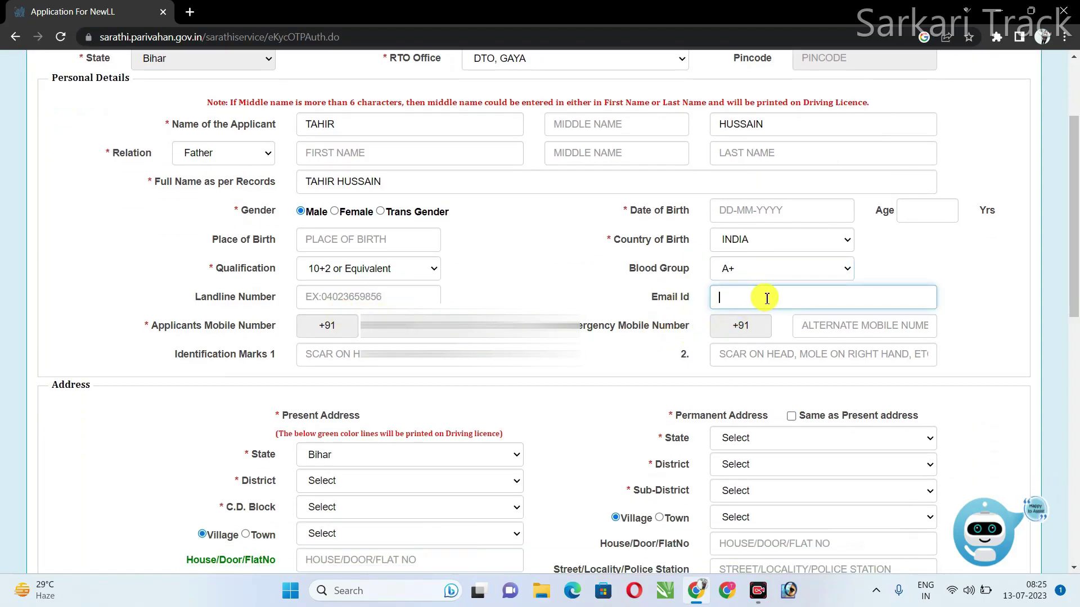
{"action": "scroll", "coordinate": [731, 307], "scroll_direction": "down", "scroll_amount": 1}
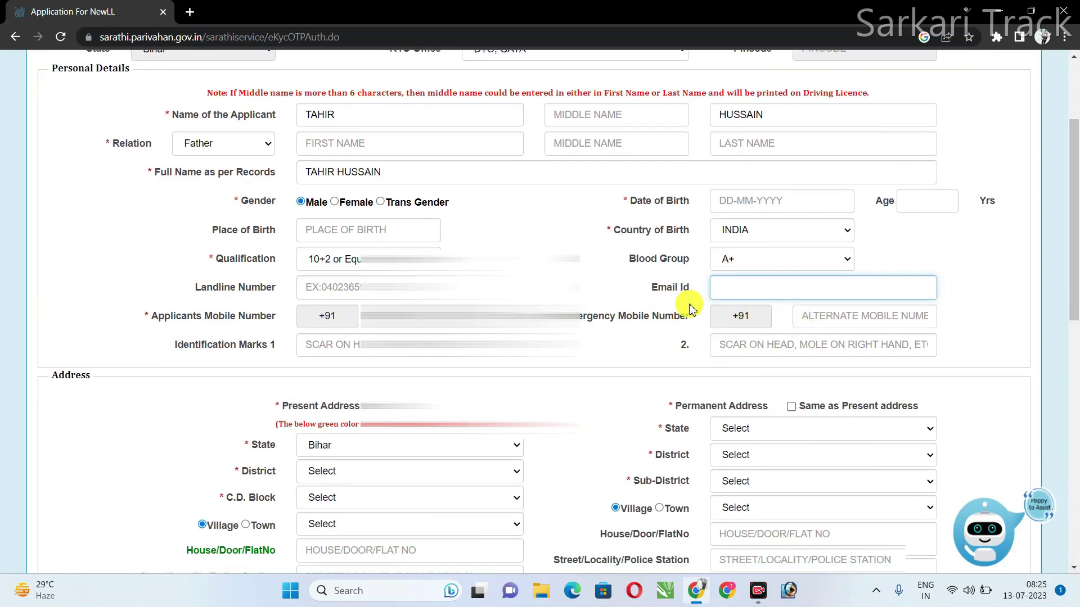
{"action": "left_click", "coordinate": [307, 284]}
{"action": "left_click", "coordinate": [307, 284]}
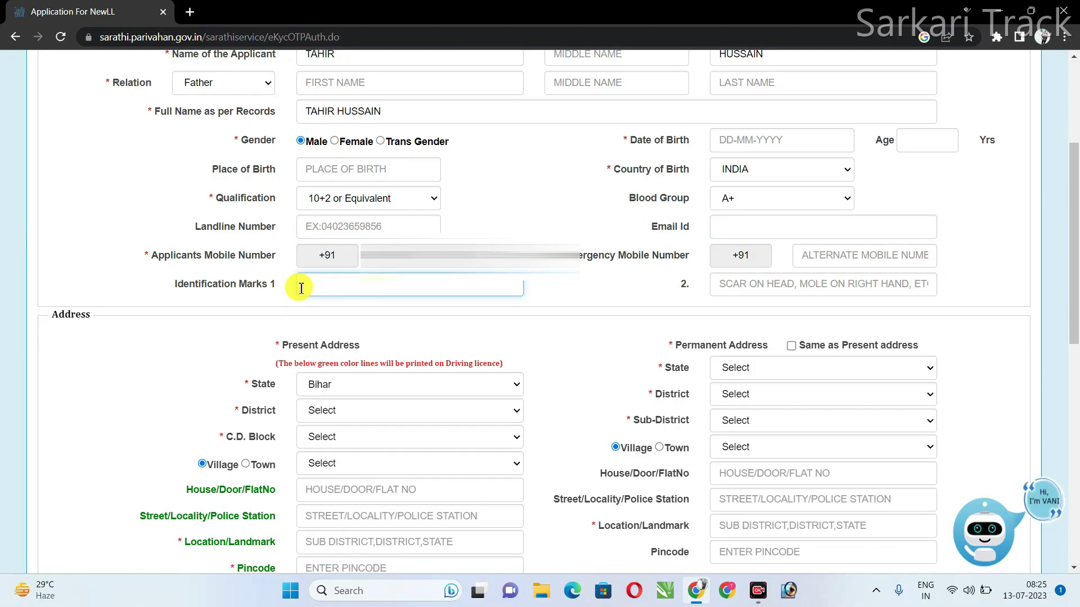
Set the present address's state to Bihar and select the applicant's district and C.D. Block
{"action": "scroll", "coordinate": [350, 236], "scroll_direction": "down", "scroll_amount": 3}
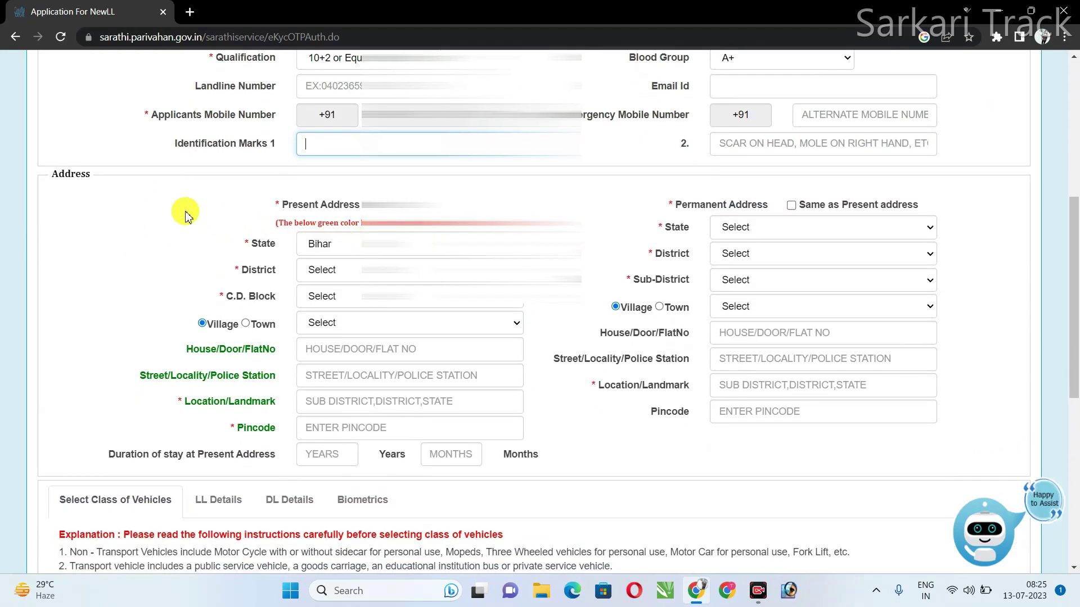
{"action": "scroll", "coordinate": [281, 217], "scroll_direction": "down", "scroll_amount": 1}
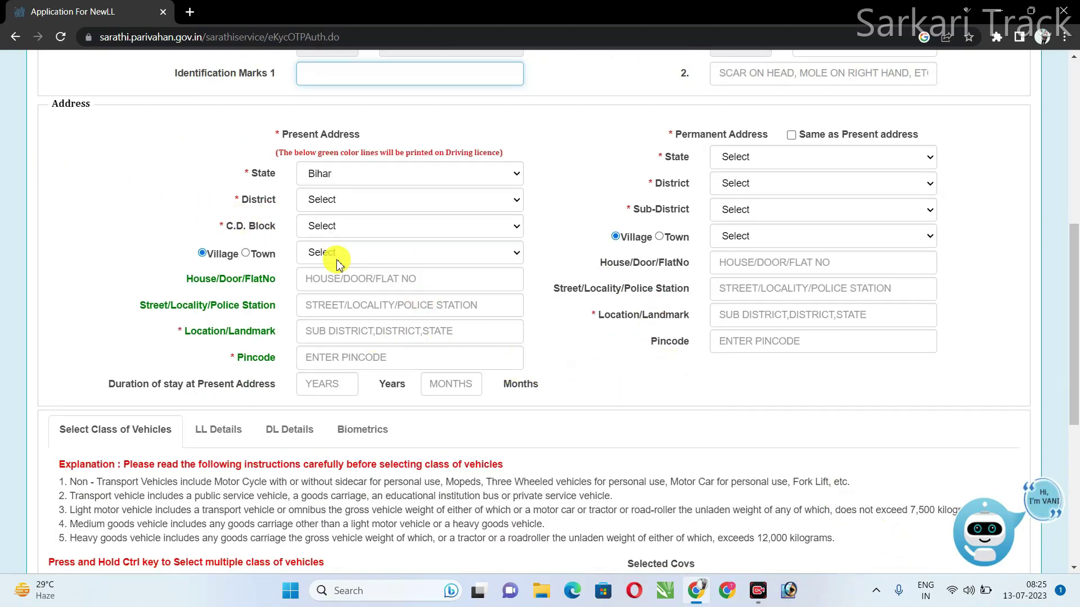
{"action": "left_click", "coordinate": [363, 175]}
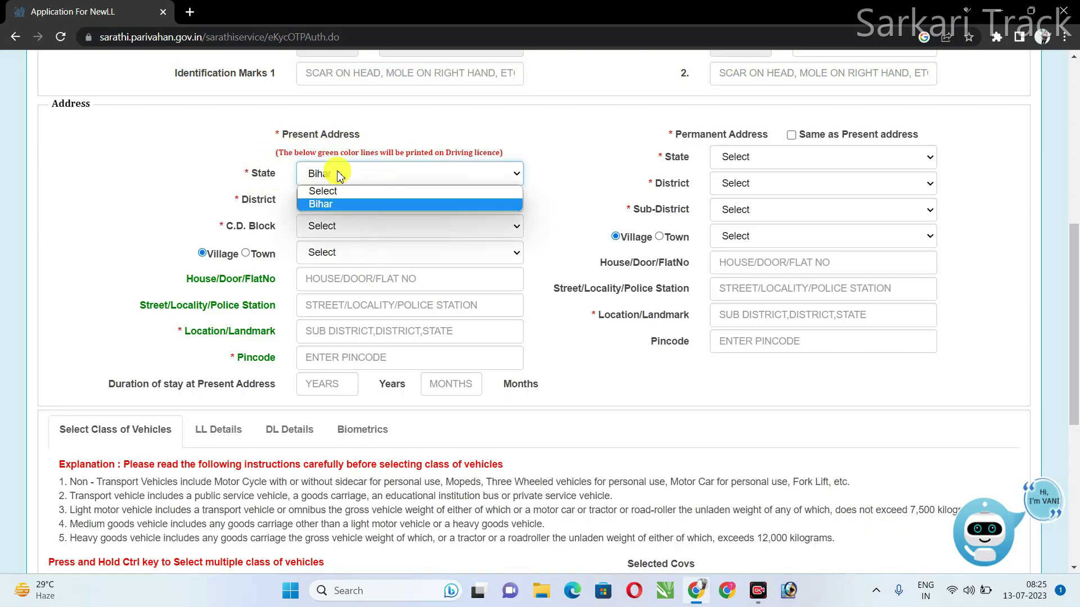
{"action": "left_click", "coordinate": [342, 207]}
{"action": "left_click", "coordinate": [342, 207]}
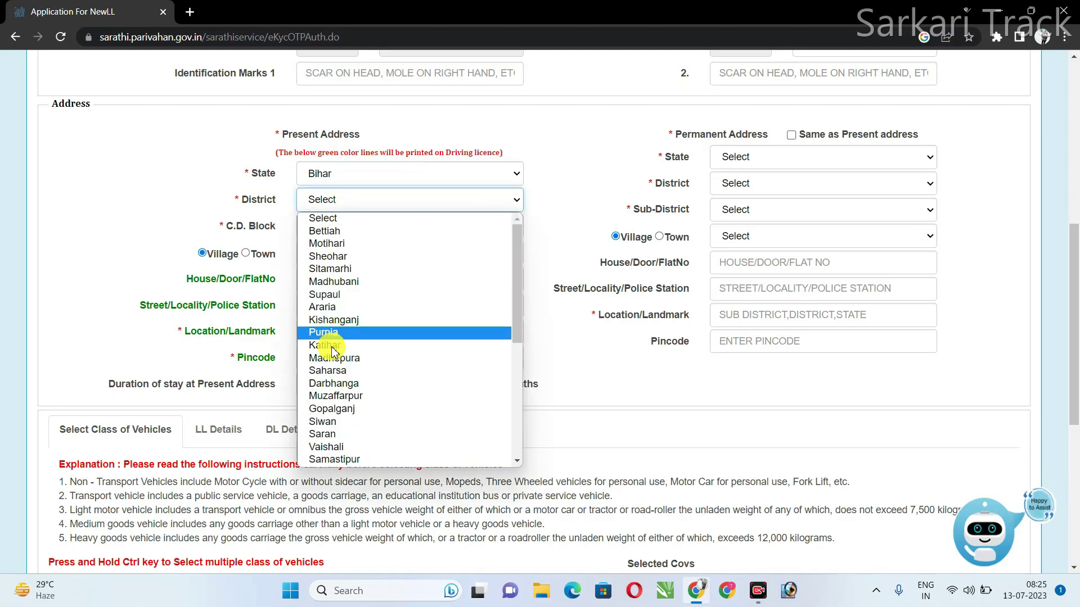
{"action": "scroll", "coordinate": [332, 429], "scroll_direction": "down", "scroll_amount": 5}
{"action": "left_click", "coordinate": [329, 225]}
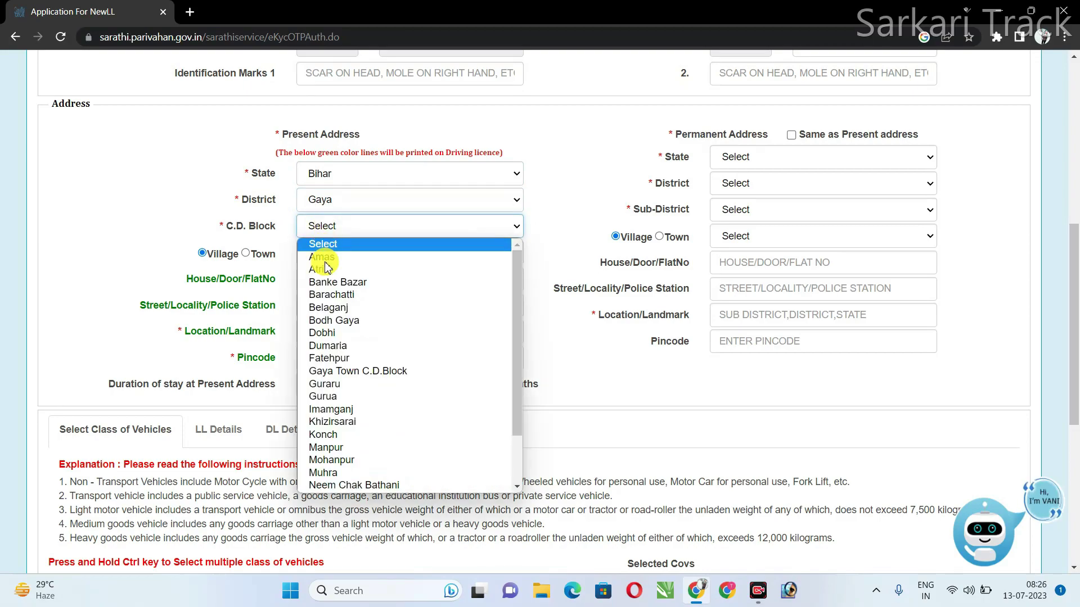
{"action": "left_click", "coordinate": [344, 359]}
{"action": "left_click", "coordinate": [342, 254]}
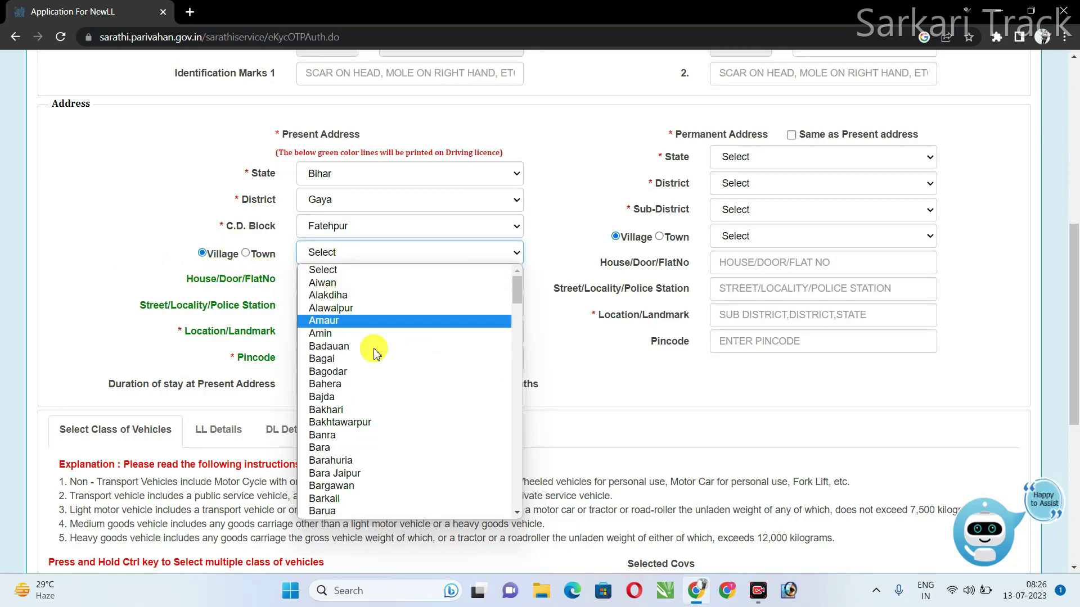
{"action": "left_click", "coordinate": [246, 253]}
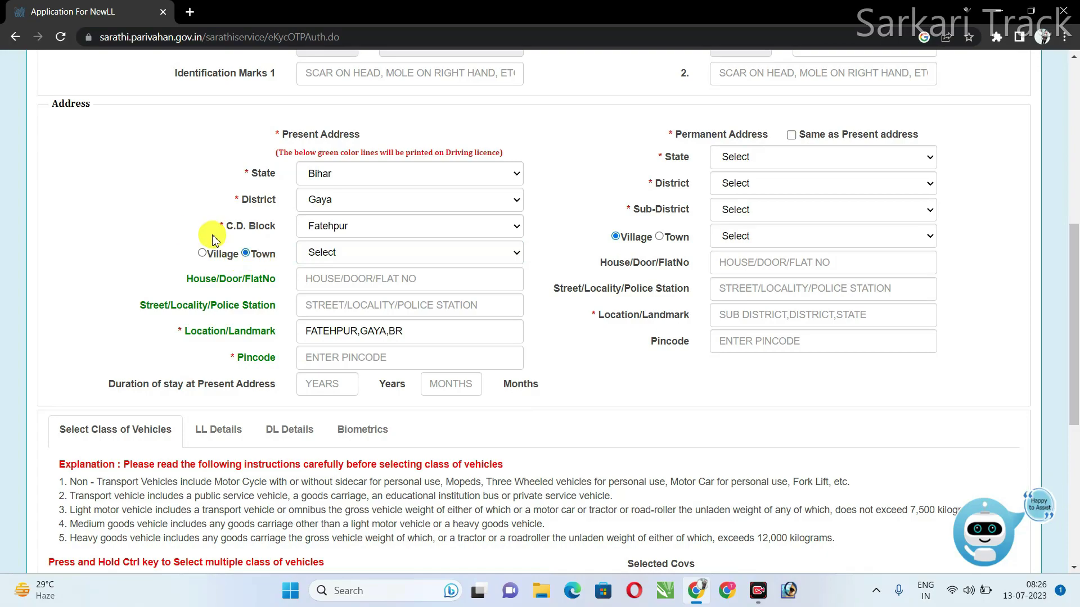
{"action": "left_click", "coordinate": [357, 258]}
{"action": "left_click", "coordinate": [354, 259]}
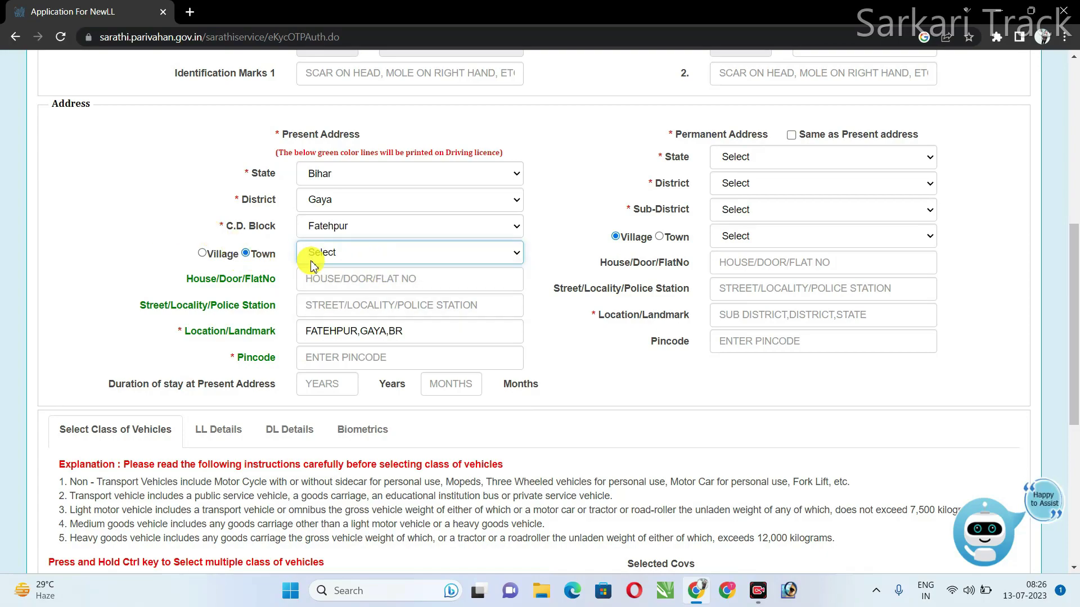
{"action": "left_click", "coordinate": [355, 258]}
{"action": "left_click", "coordinate": [202, 253]}
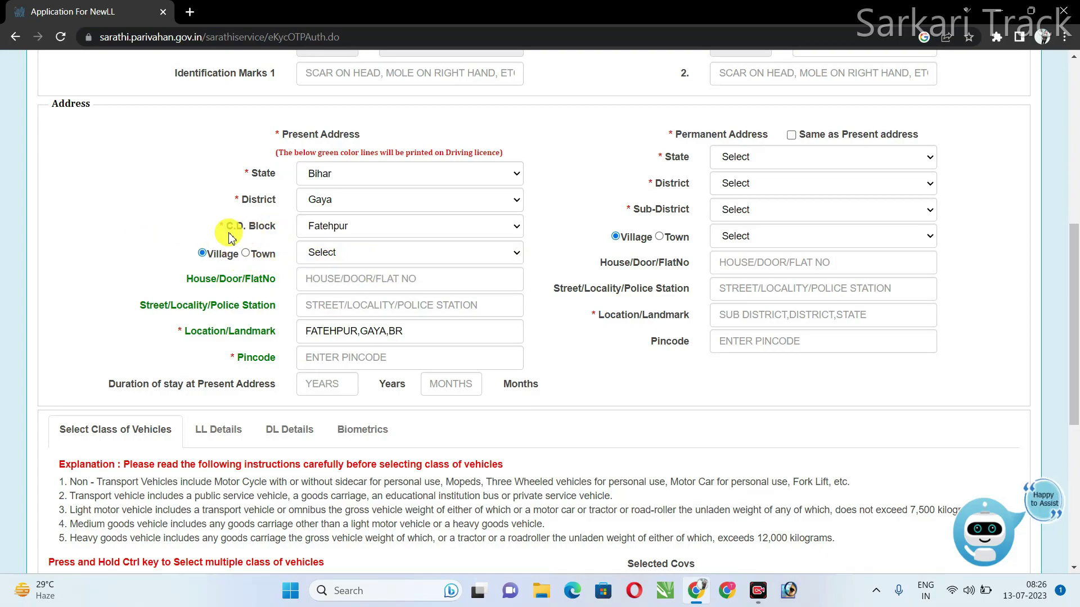
{"action": "left_click", "coordinate": [310, 228]}
{"action": "left_click", "coordinate": [350, 225]}
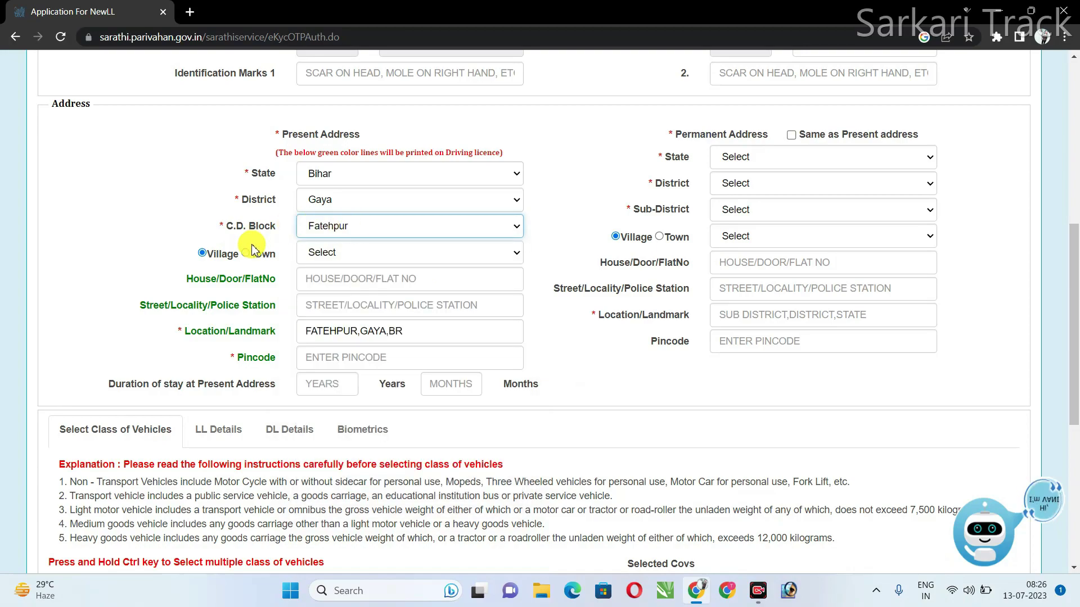
{"action": "left_click", "coordinate": [380, 253]}
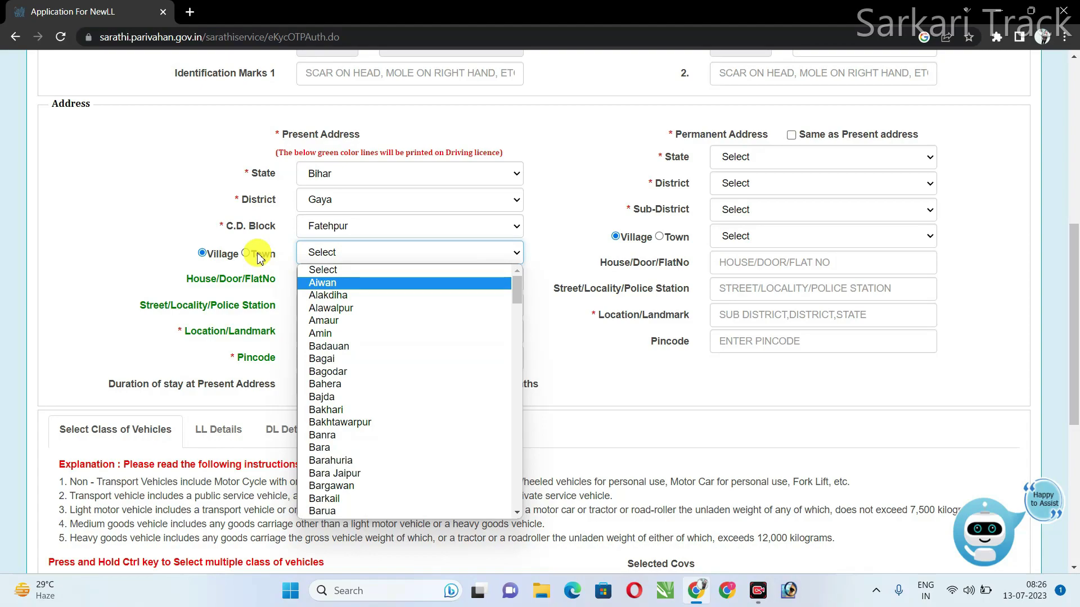
{"action": "left_click", "coordinate": [259, 256]}
{"action": "left_click", "coordinate": [372, 253]}
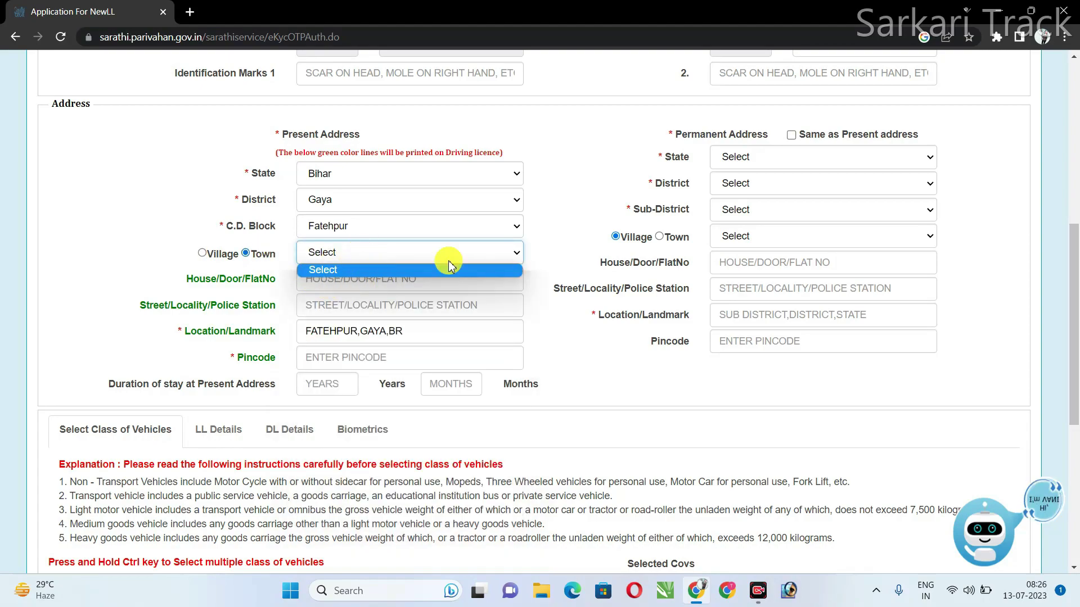
{"action": "left_click", "coordinate": [239, 258]}
Select the applicant's village and fill in the house, police station, location and pincode of the present address
{"action": "left_click", "coordinate": [385, 255]}
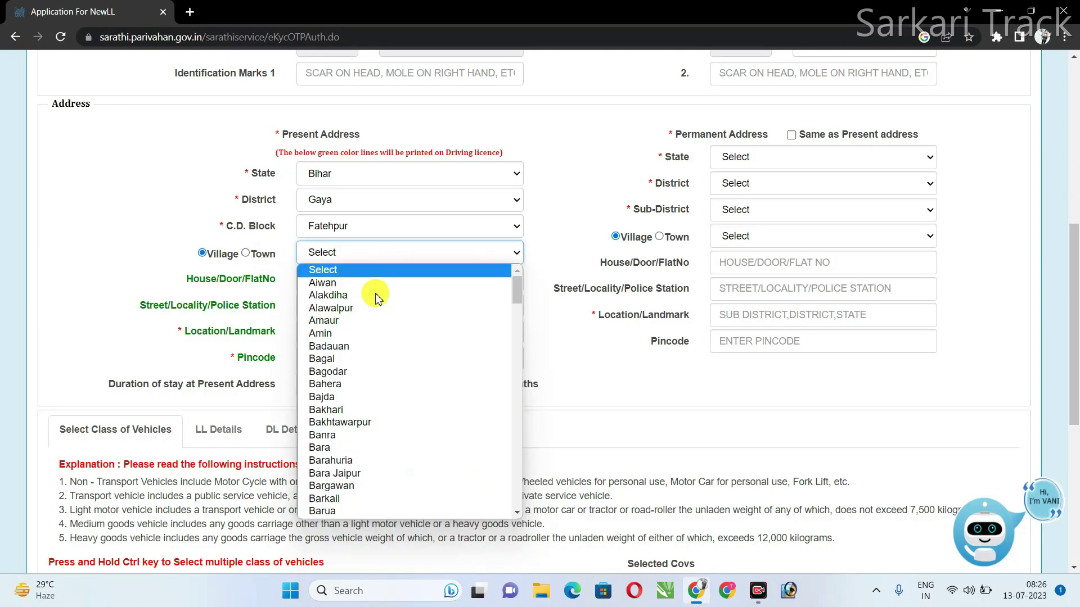
{"action": "left_click", "coordinate": [357, 414]}
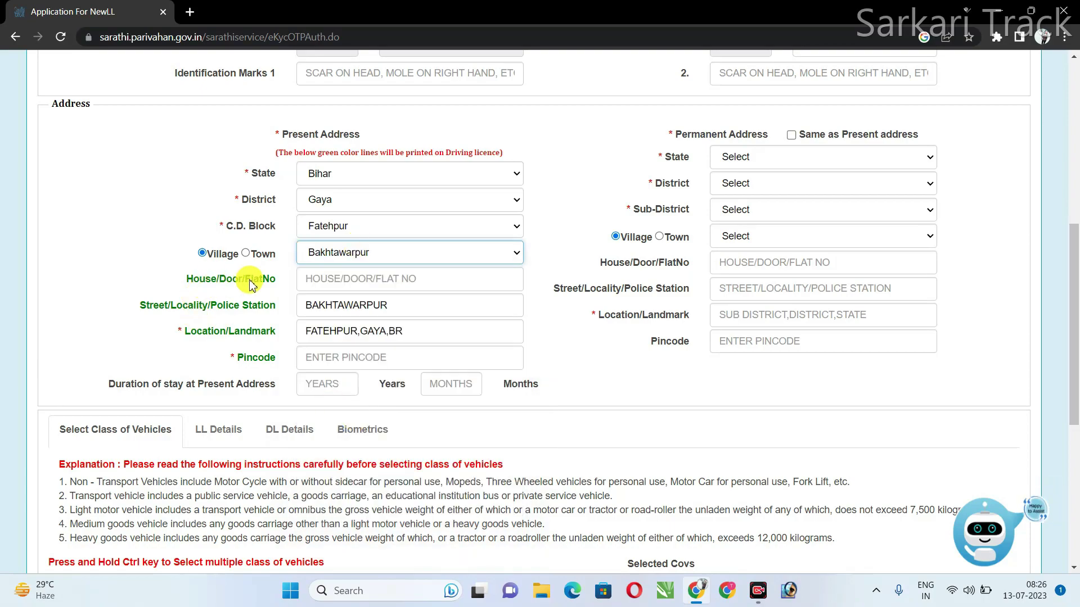
{"action": "left_click", "coordinate": [318, 277]}
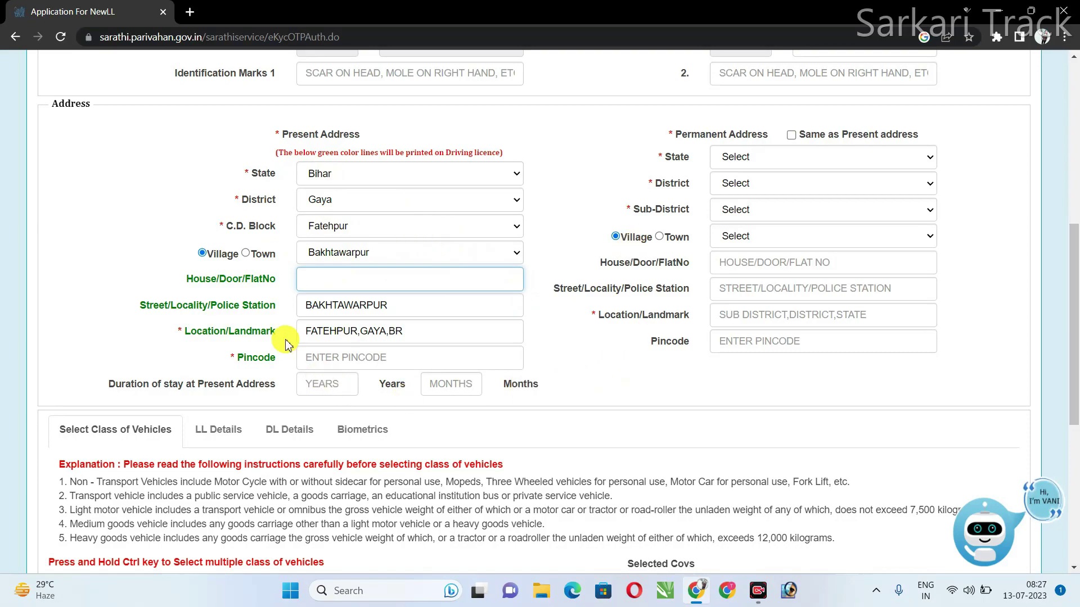
{"action": "left_click", "coordinate": [341, 357]}
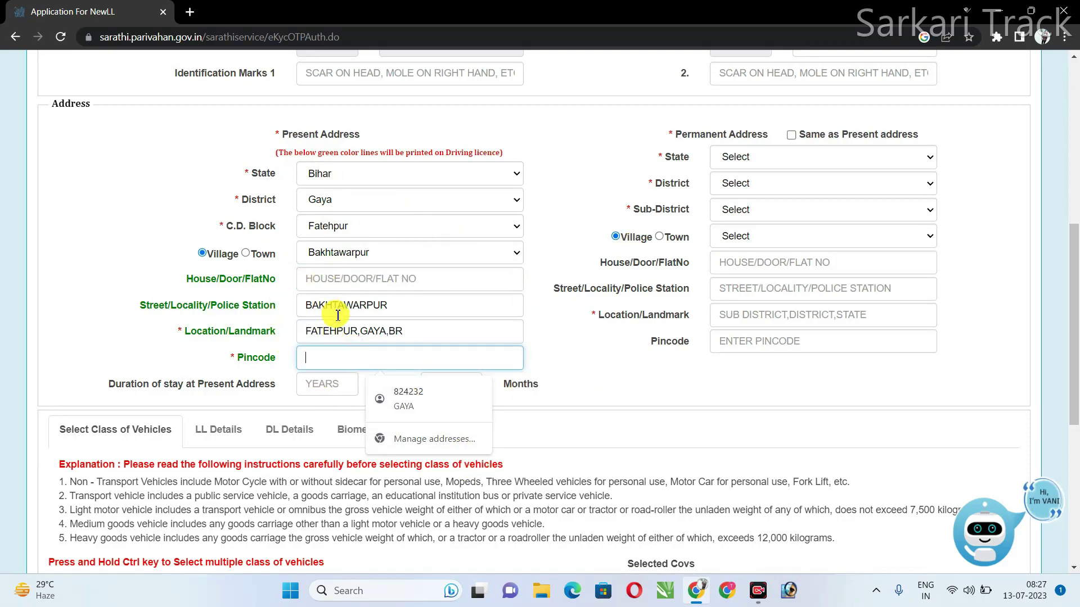
{"action": "left_click", "coordinate": [308, 275]}
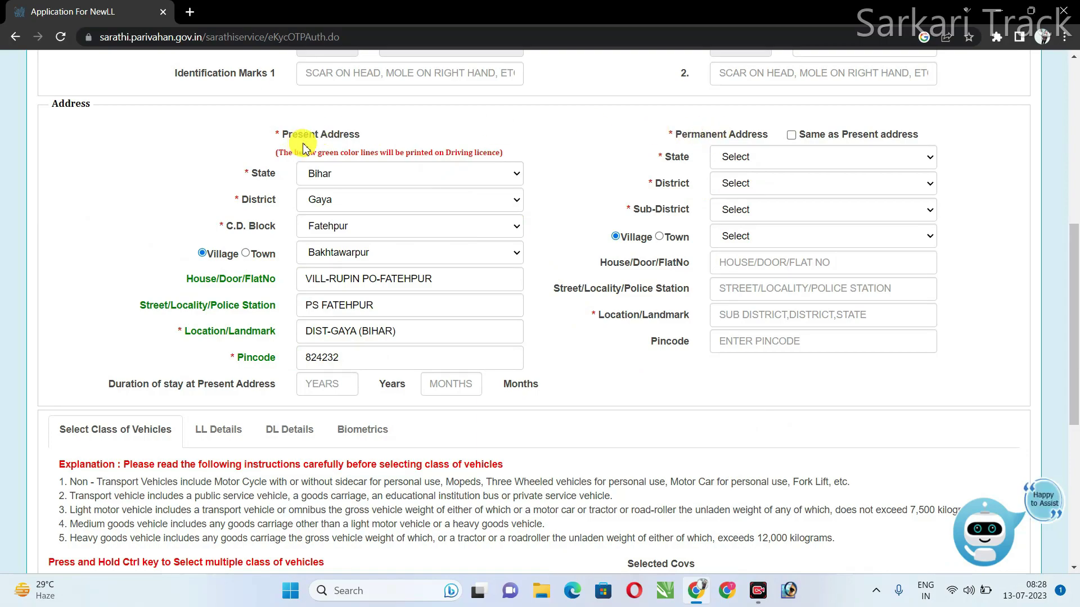
Make the permanent address the same as the present address
{"action": "left_click", "coordinate": [792, 137]}
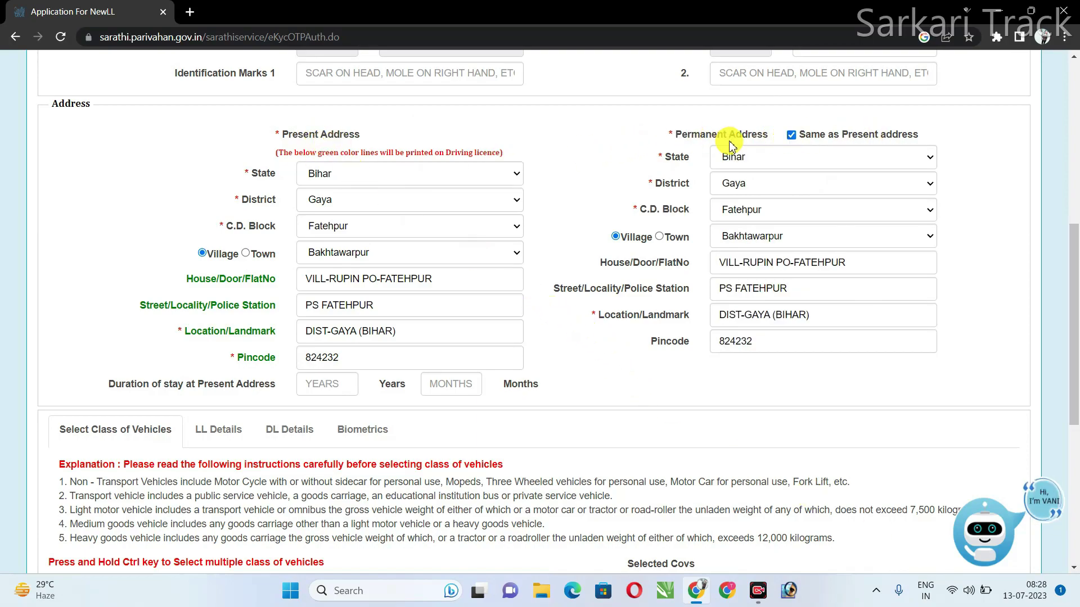
{"action": "left_click", "coordinate": [791, 135]}
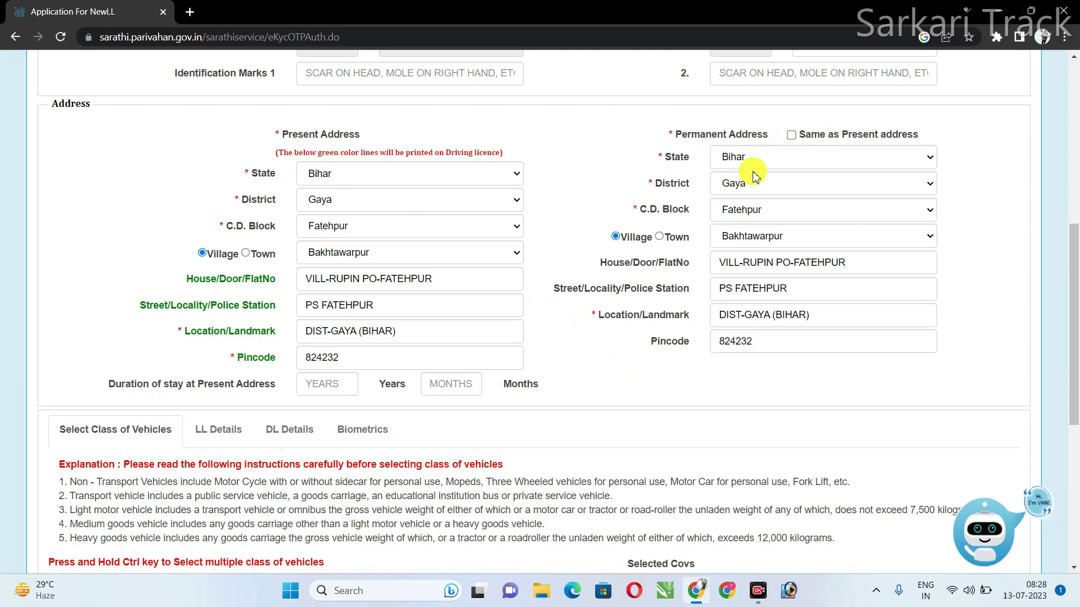
{"action": "left_click", "coordinate": [792, 135]}
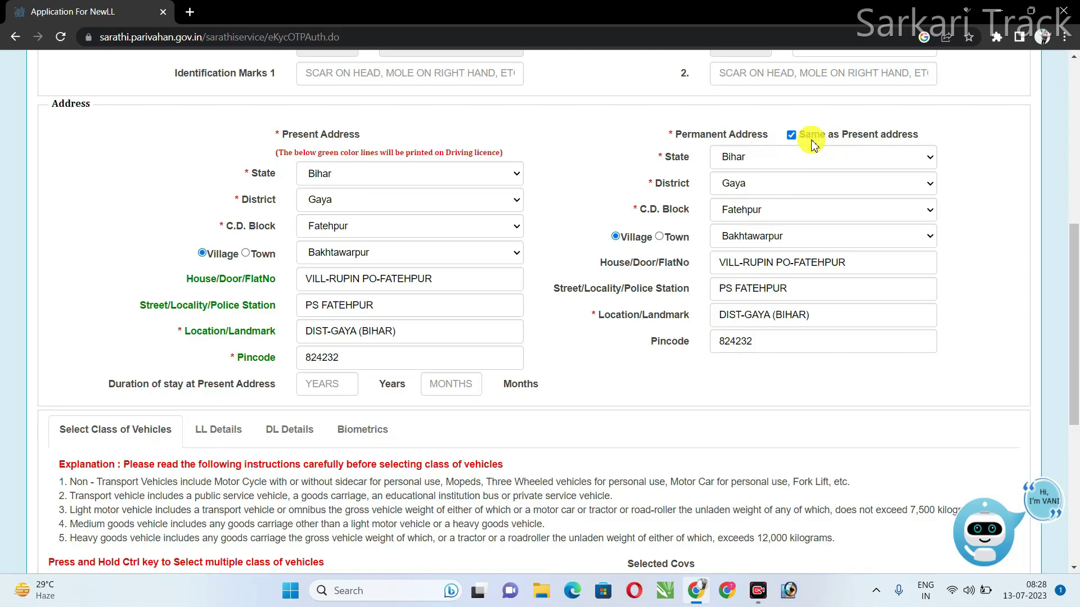
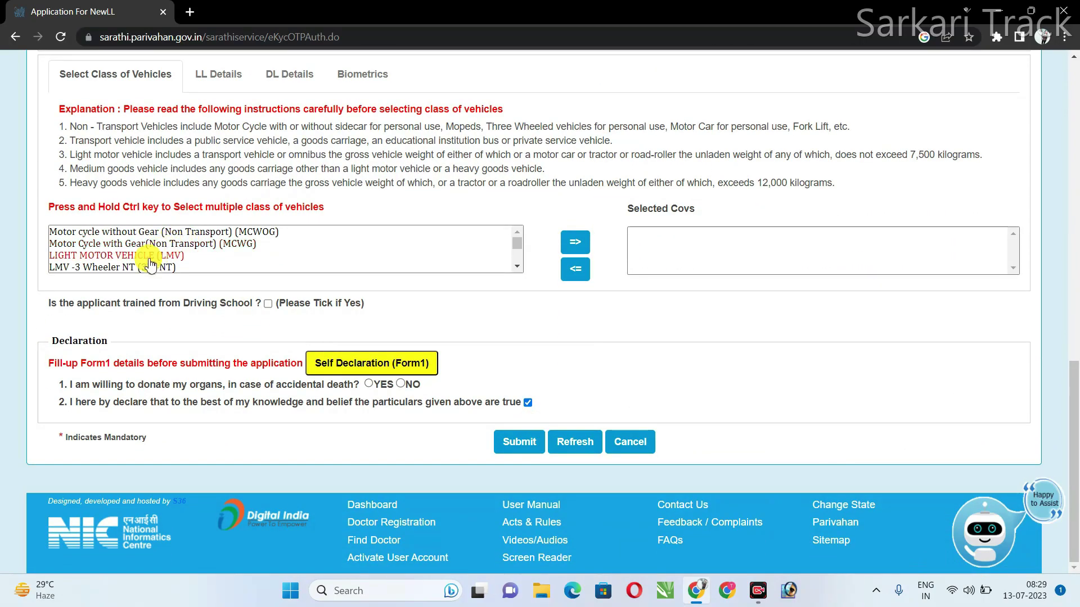
Add Motor Cycle with Gear (Non Transport) (MCWG) and LIGHT MOTOR VEHICLE (LMV) to the selected vehicle classes
{"action": "left_click", "coordinate": [156, 265]}
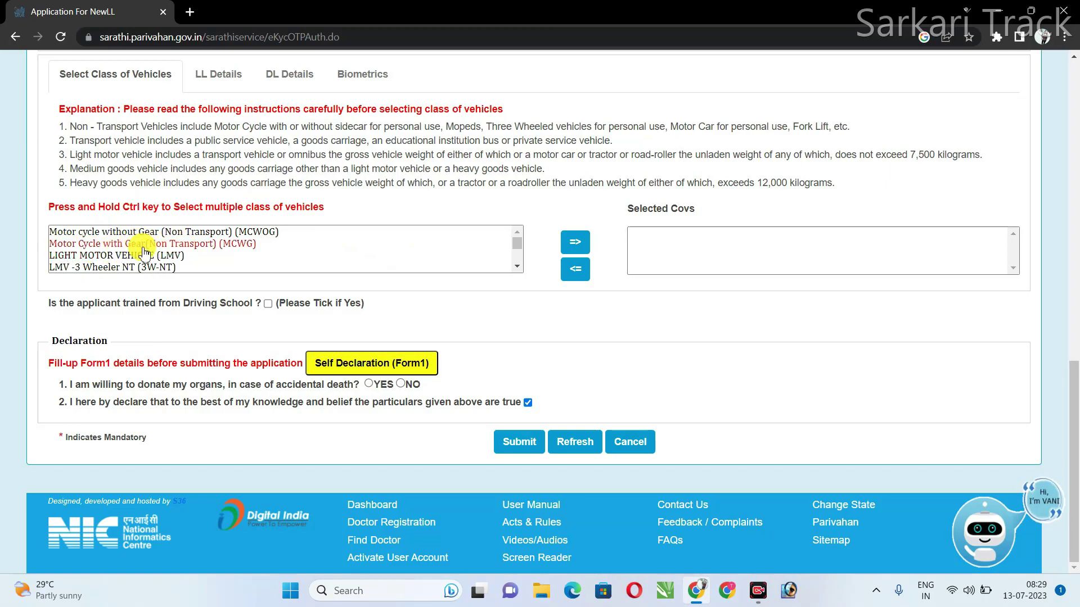
{"action": "left_click", "coordinate": [90, 244]}
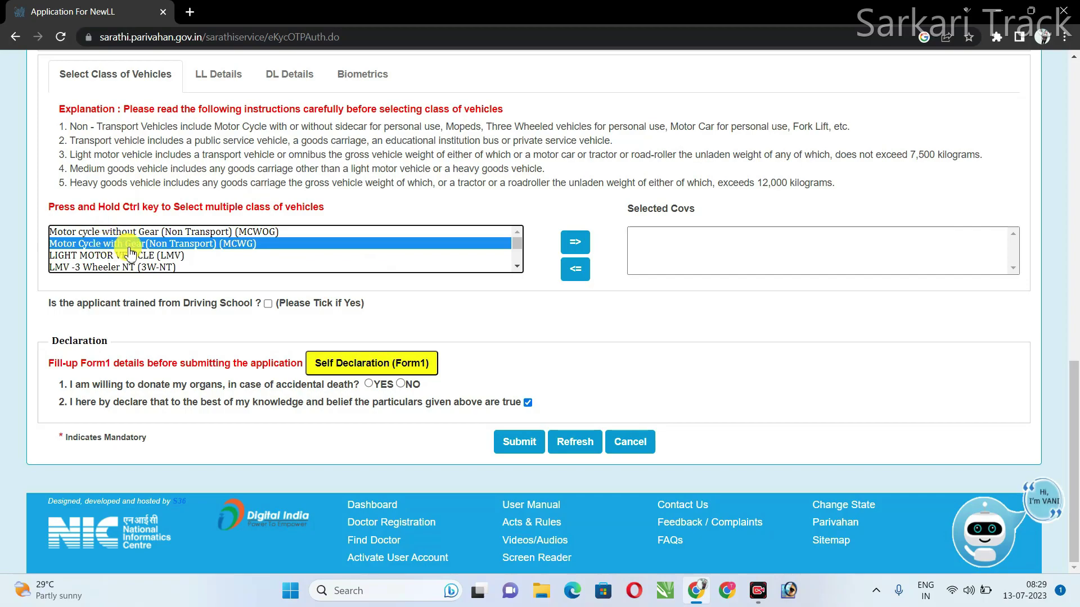
{"action": "left_click", "coordinate": [575, 244]}
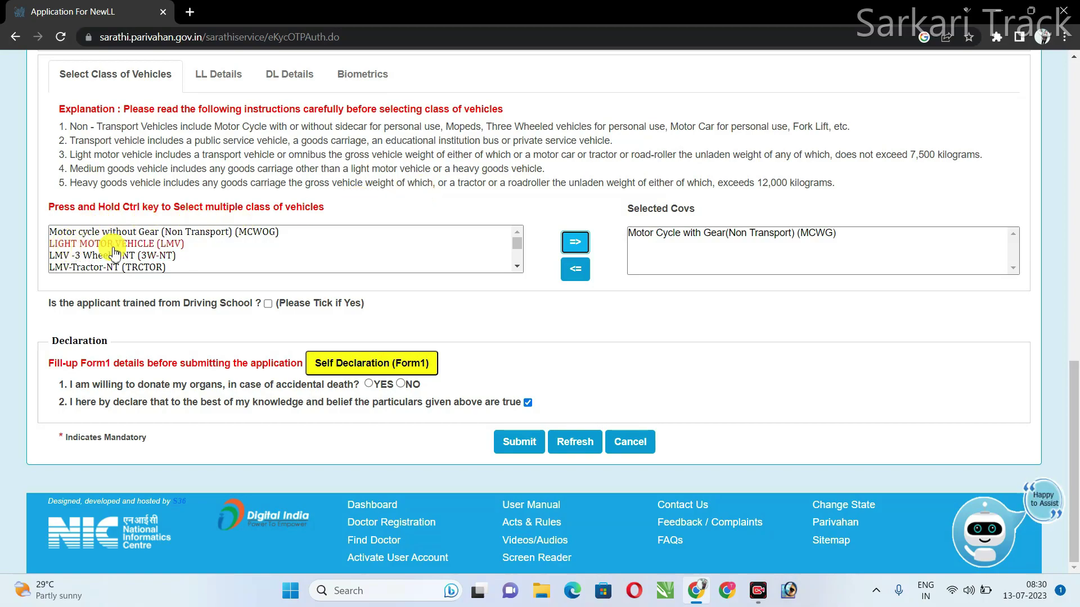
{"action": "left_click", "coordinate": [134, 244]}
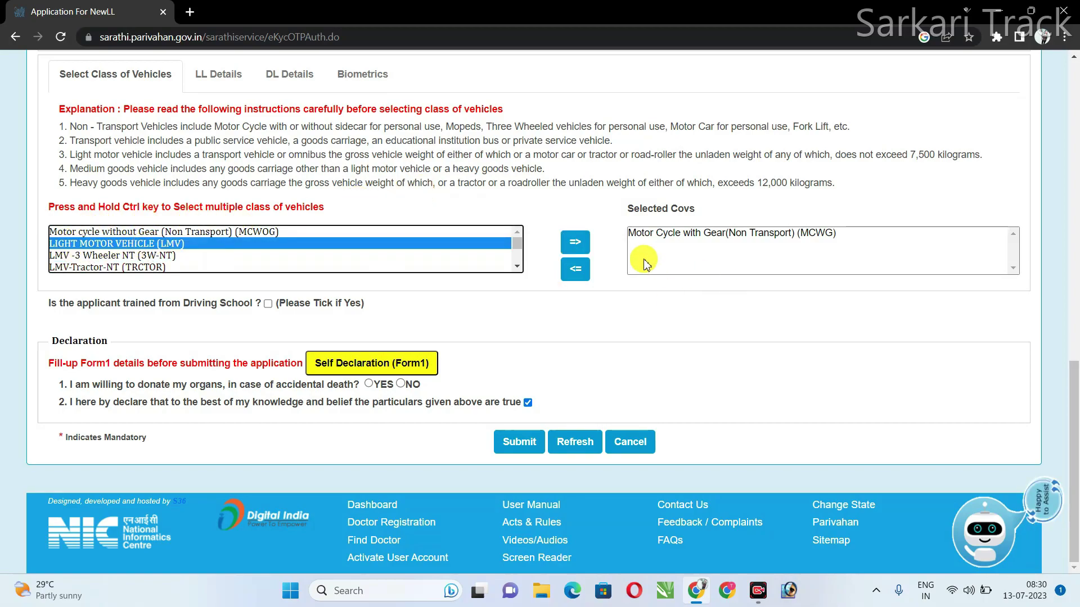
{"action": "left_click", "coordinate": [575, 242]}
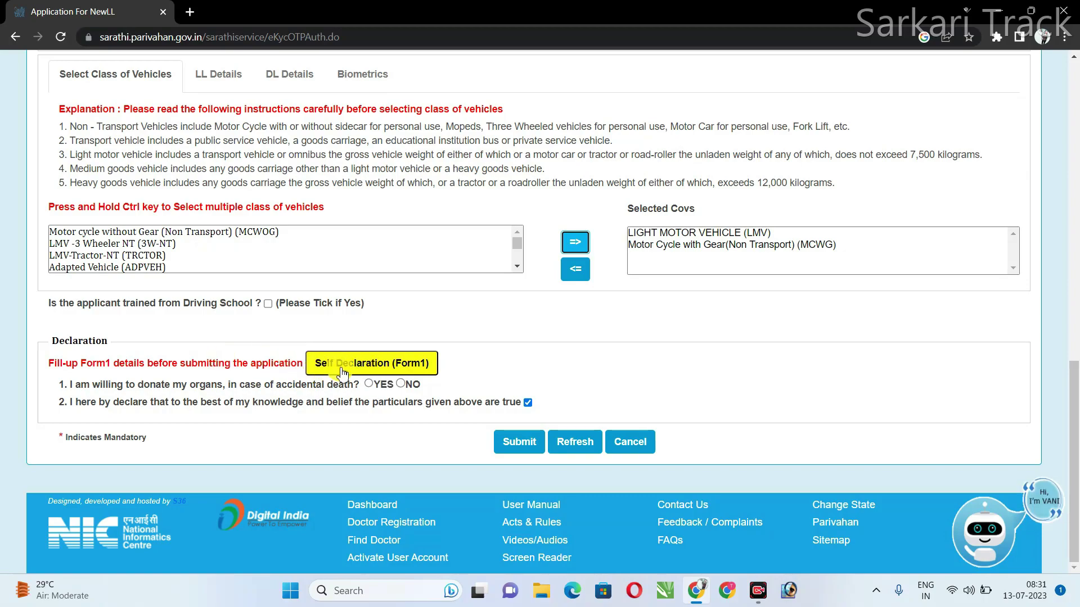
Open the Self Declaration (Form1) and answer No to question (a) about epilepsy or sudden loss of consciousness
{"action": "left_click", "coordinate": [360, 372]}
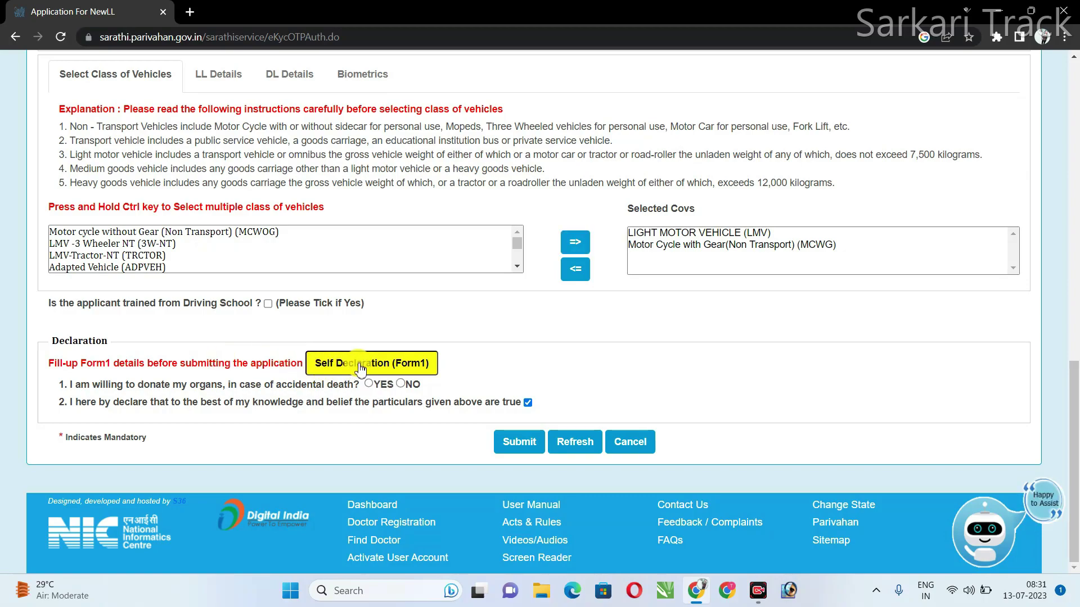
{"action": "left_click", "coordinate": [872, 12]}
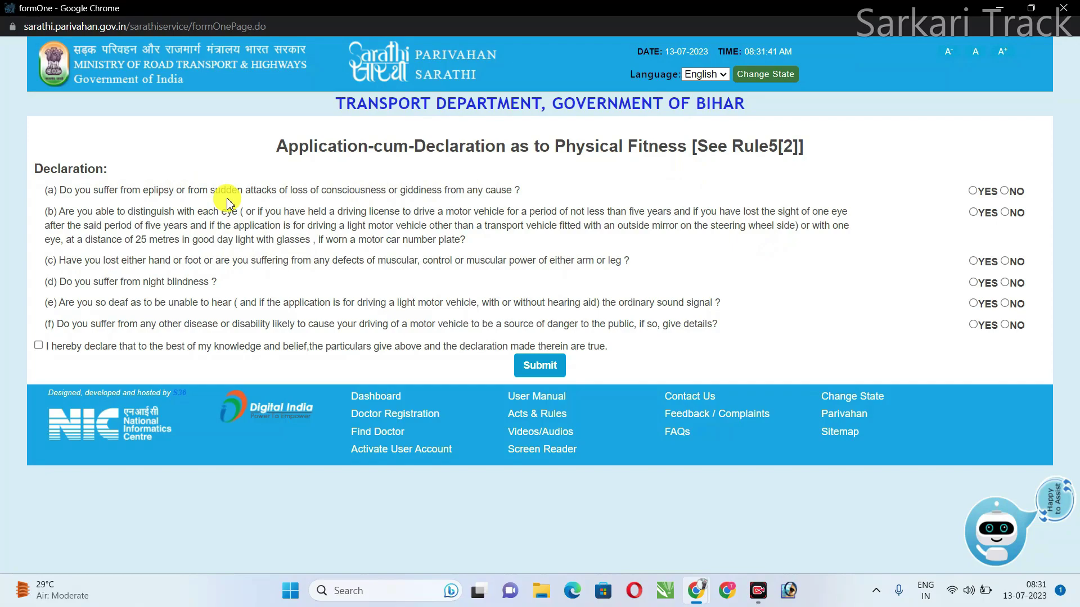
{"action": "left_click_drag", "start_coordinate": [208, 190], "coordinate": [271, 190]}
{"action": "left_click_drag", "start_coordinate": [149, 261], "coordinate": [184, 260]}
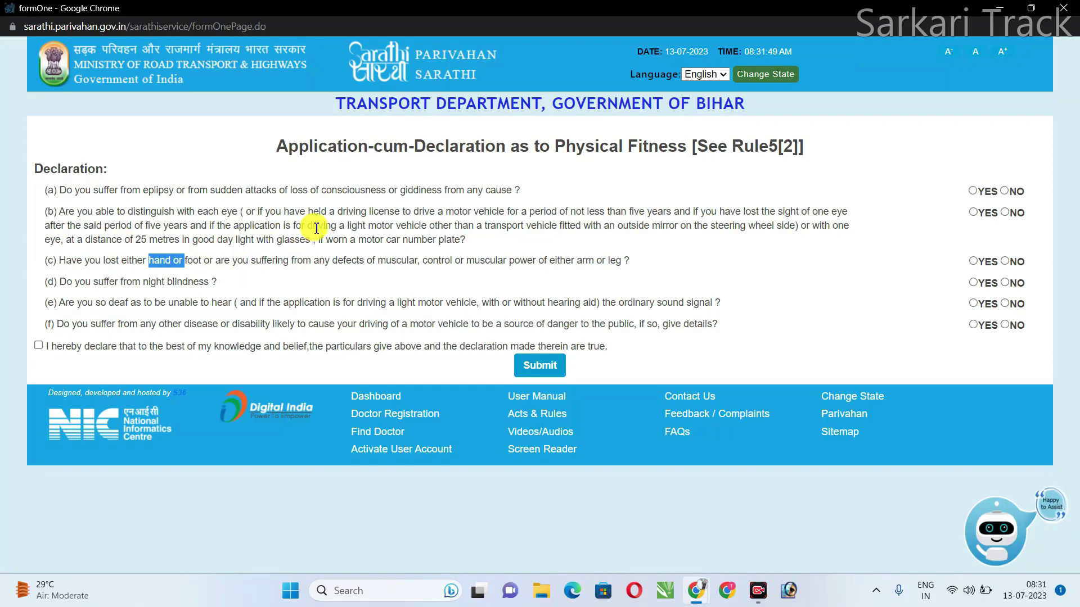
{"action": "left_click", "coordinate": [1005, 193]}
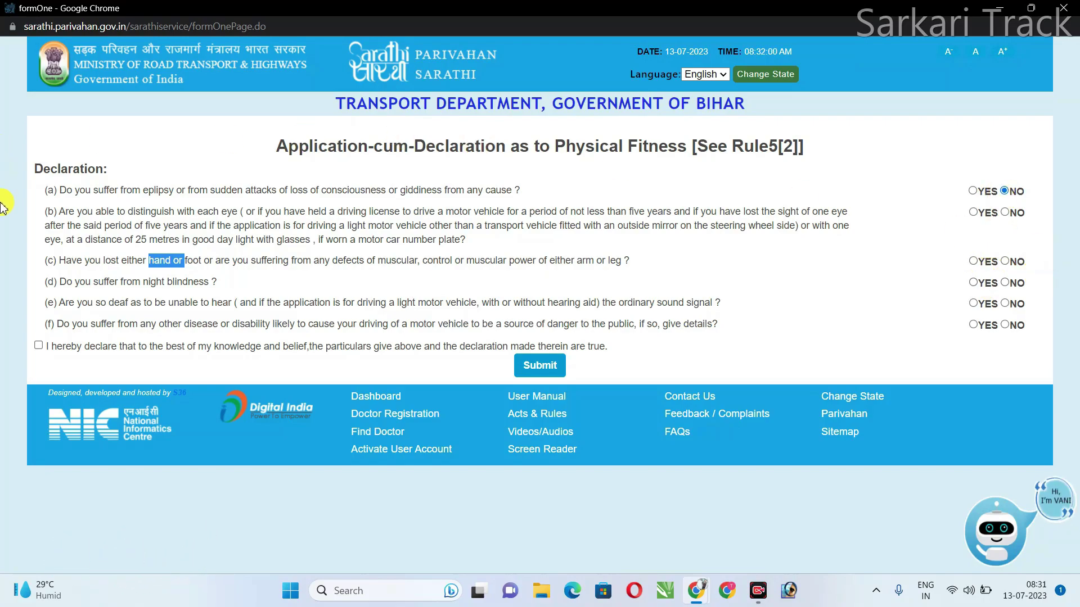
Answer Yes to fitness question (b) and No to questions (c) to (f), and accept the declaration that the particulars are true
{"action": "left_click_drag", "start_coordinate": [67, 213], "coordinate": [232, 214]}
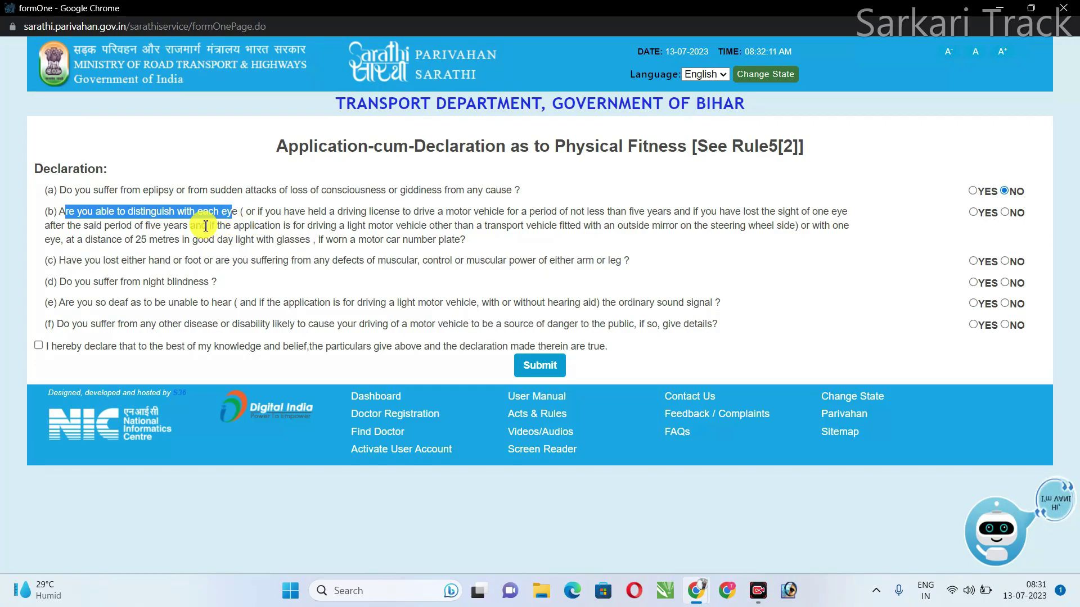
{"action": "left_click", "coordinate": [974, 216]}
{"action": "left_click", "coordinate": [1005, 262]}
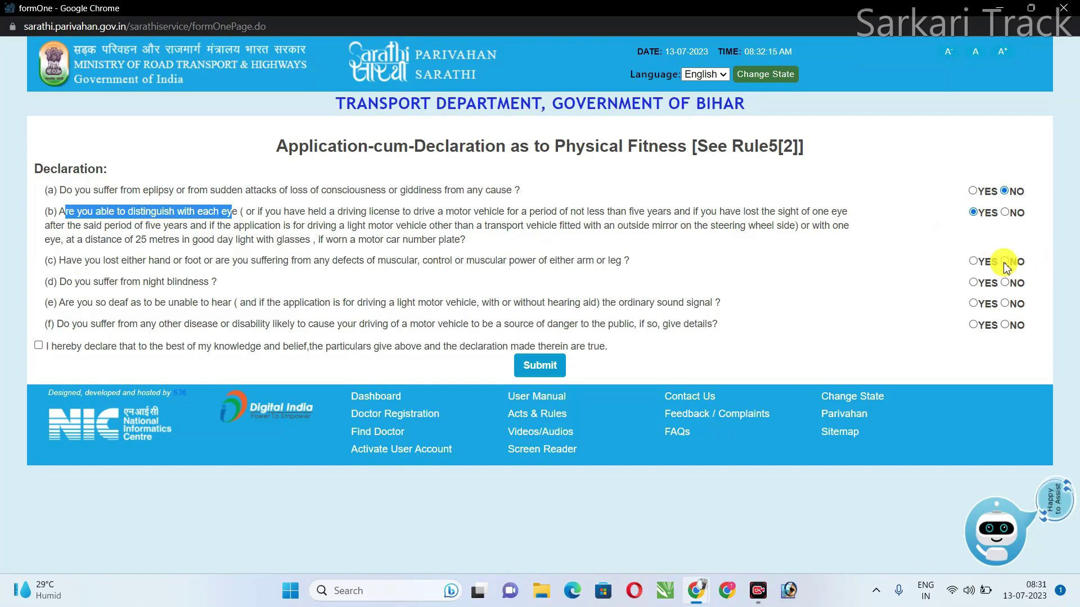
{"action": "left_click", "coordinate": [1005, 304]}
{"action": "left_click", "coordinate": [1004, 325]}
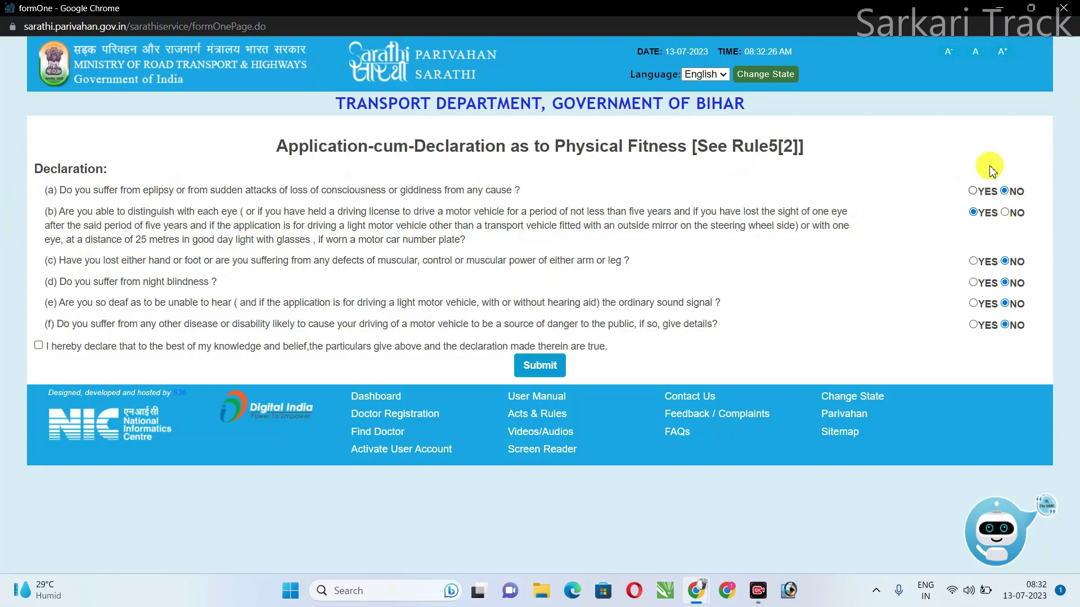
{"action": "left_click", "coordinate": [1008, 285]}
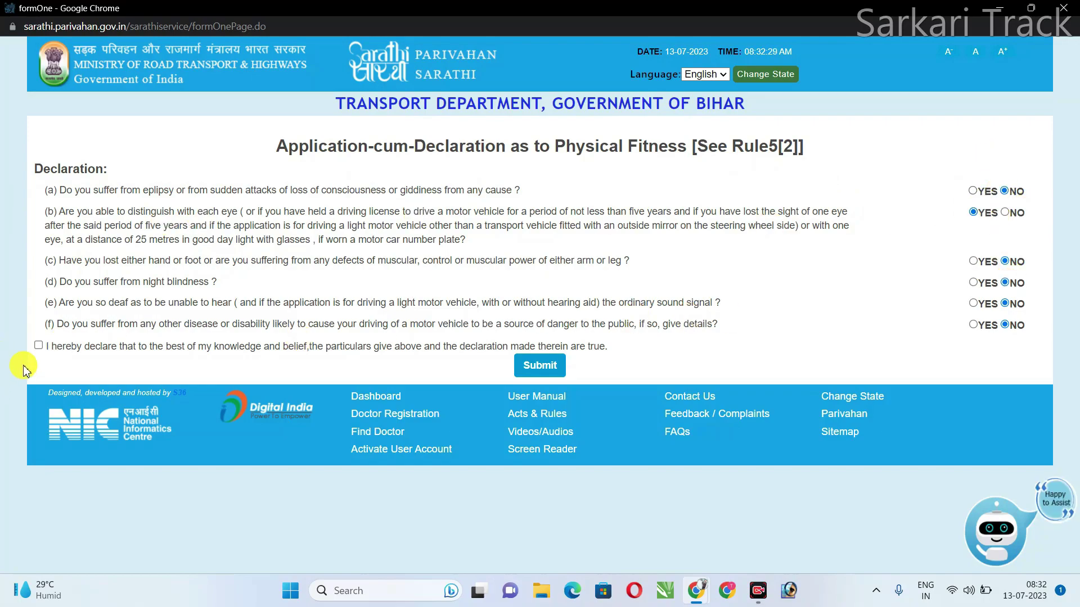
{"action": "left_click", "coordinate": [39, 346]}
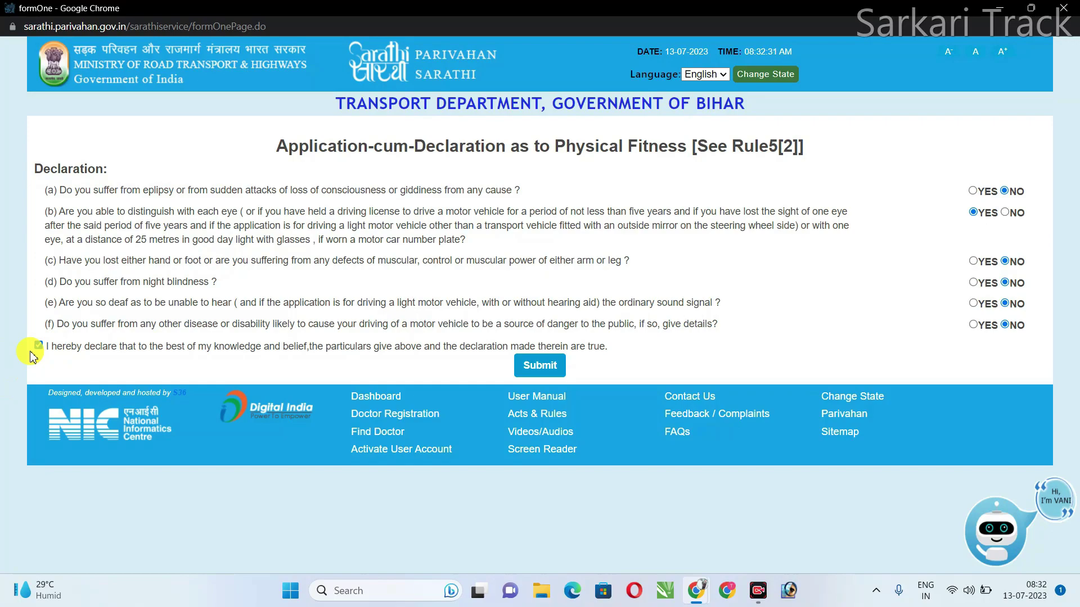
Submit the physical fitness self-declaration, return to the application form, and answer No to the organ donation question
{"action": "left_click", "coordinate": [549, 378]}
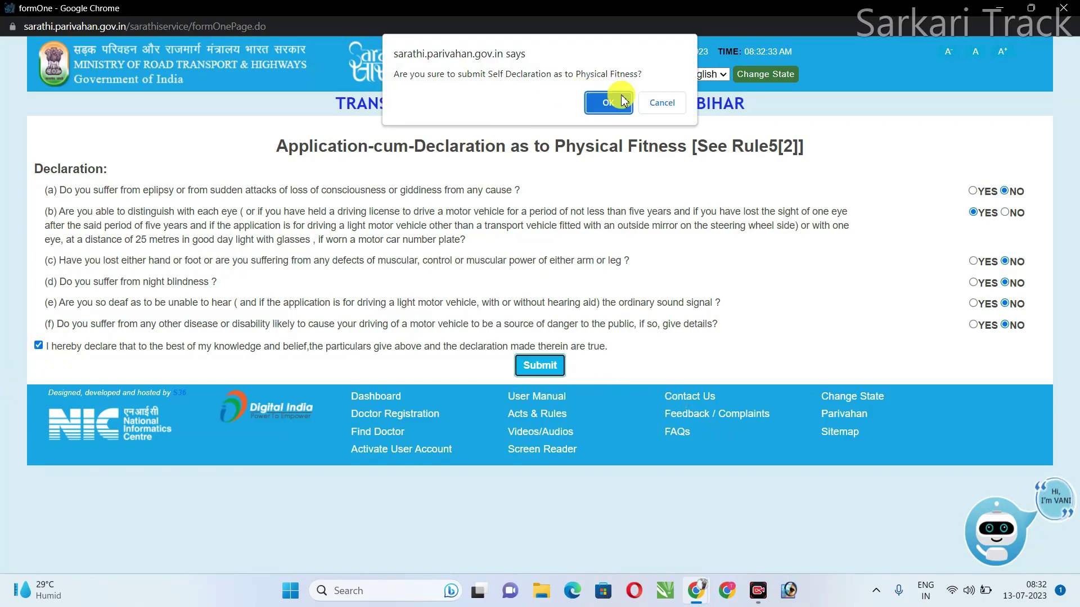
{"action": "left_click", "coordinate": [600, 112]}
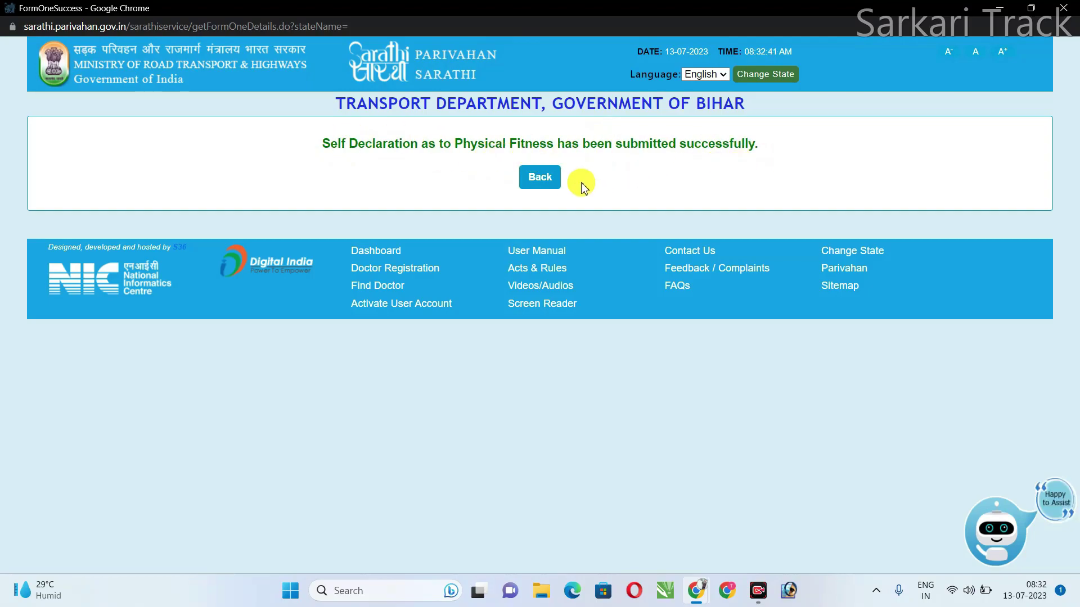
{"action": "left_click", "coordinate": [540, 178]}
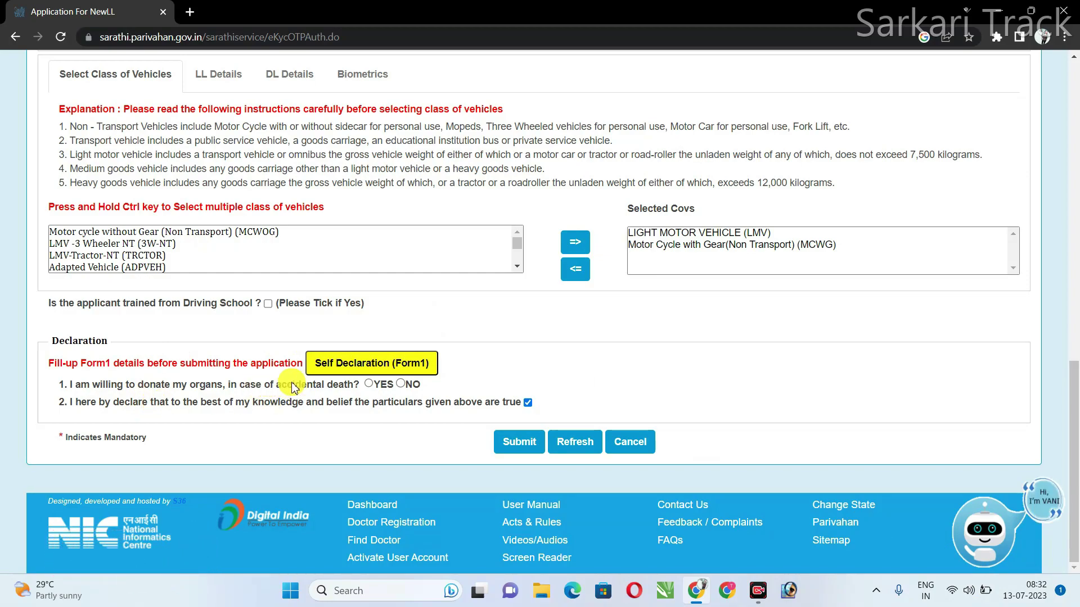
{"action": "left_click", "coordinate": [402, 384]}
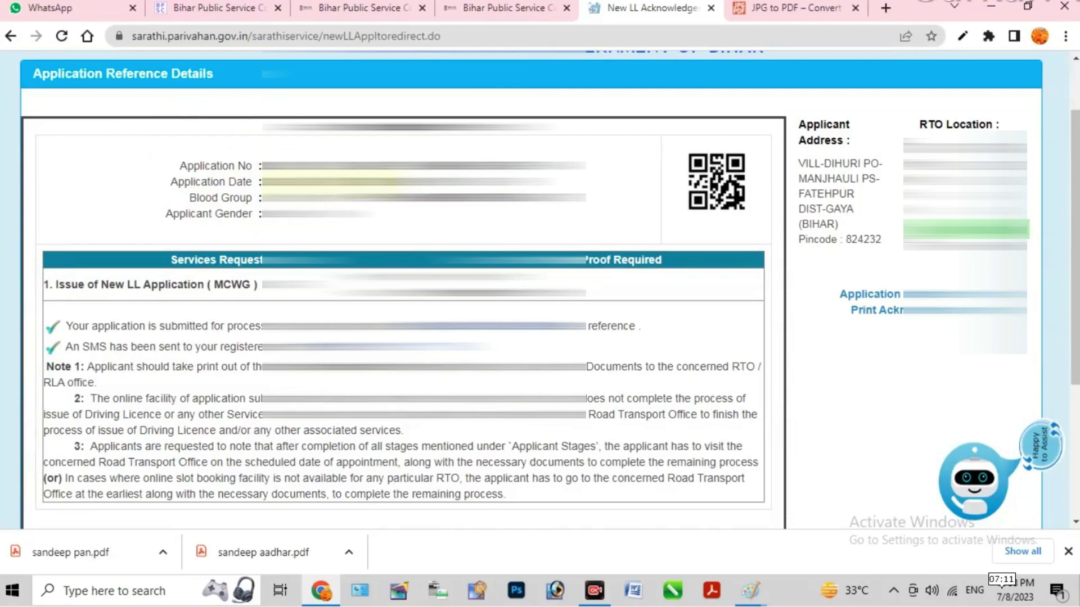
Continue from the application acknowledgement and open the application status by submitting the application number with the captcha
{"action": "scroll", "coordinate": [204, 201], "scroll_direction": "down", "scroll_amount": 1}
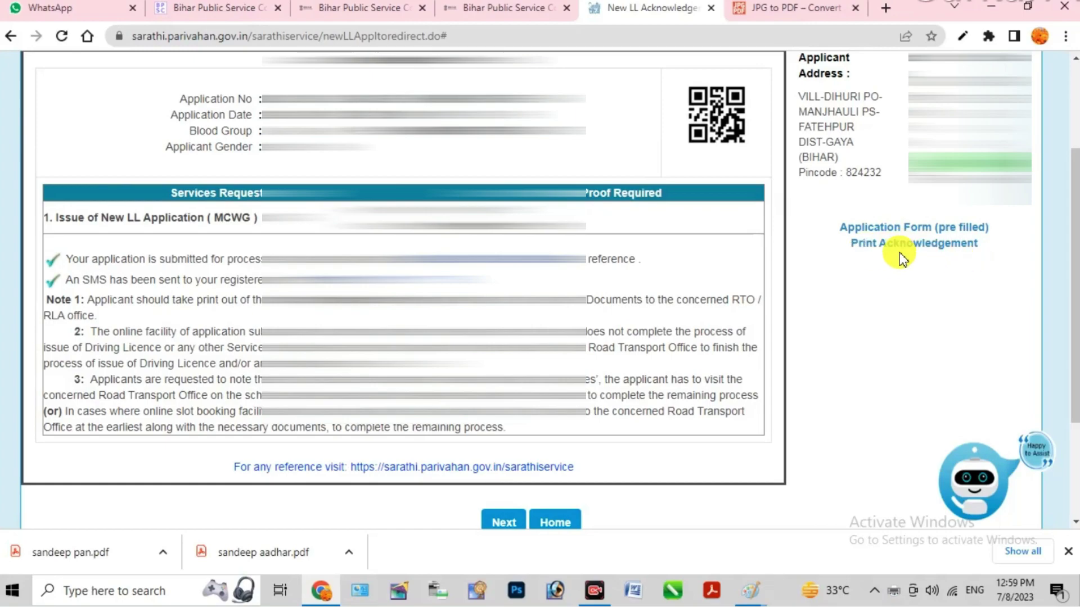
{"action": "scroll", "coordinate": [894, 264], "scroll_direction": "down", "scroll_amount": 1}
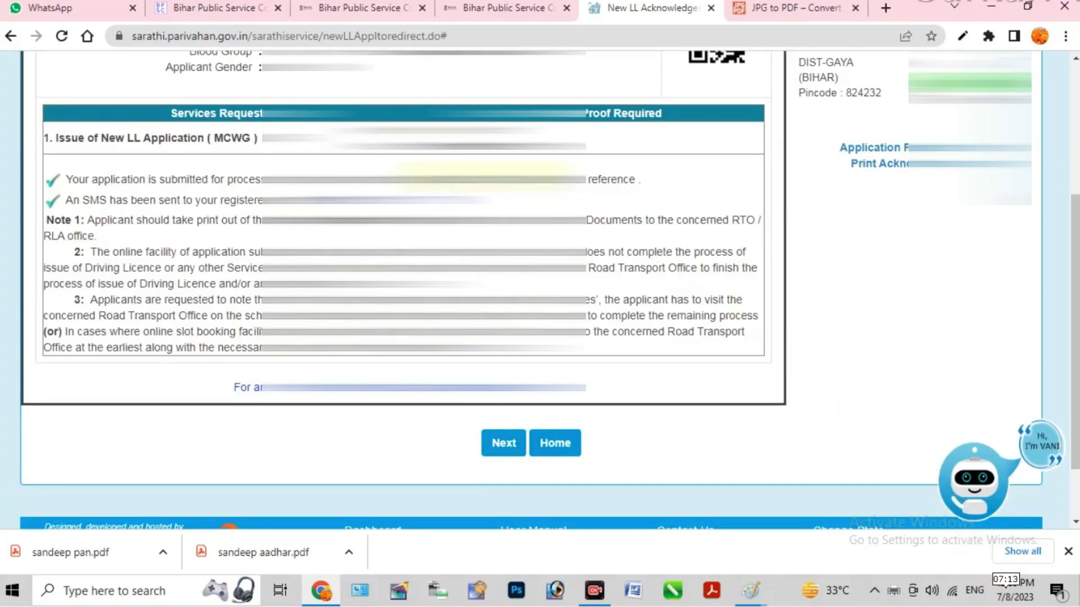
{"action": "left_click", "coordinate": [504, 444]}
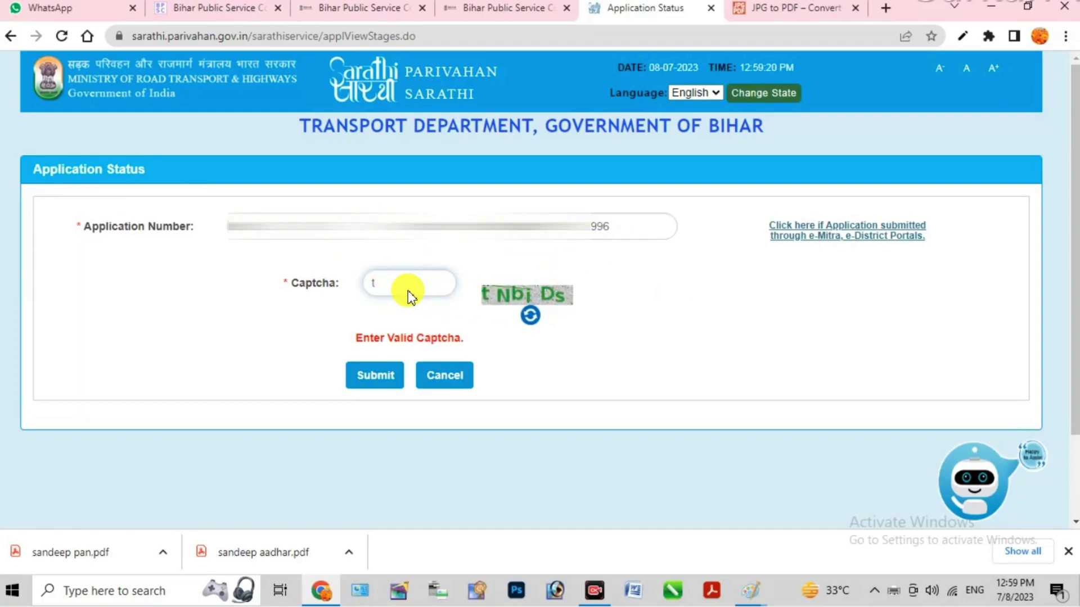
{"action": "left_click", "coordinate": [387, 385]}
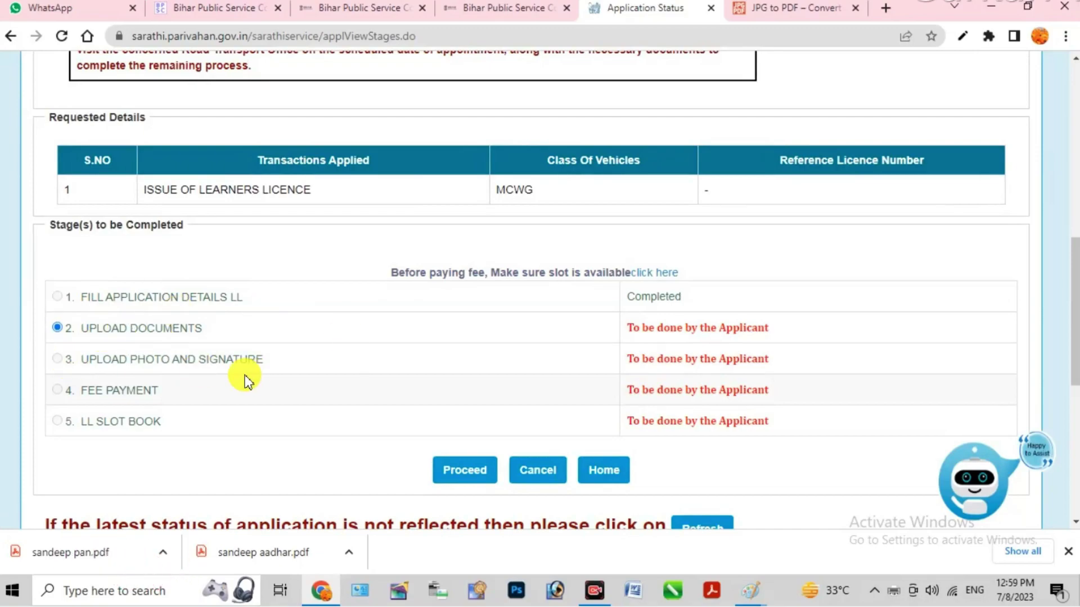
Proceed to the Upload Documents stage and upload the PAN card PDF as Age Proof with PAN Card as the proof type
{"action": "left_click", "coordinate": [56, 334]}
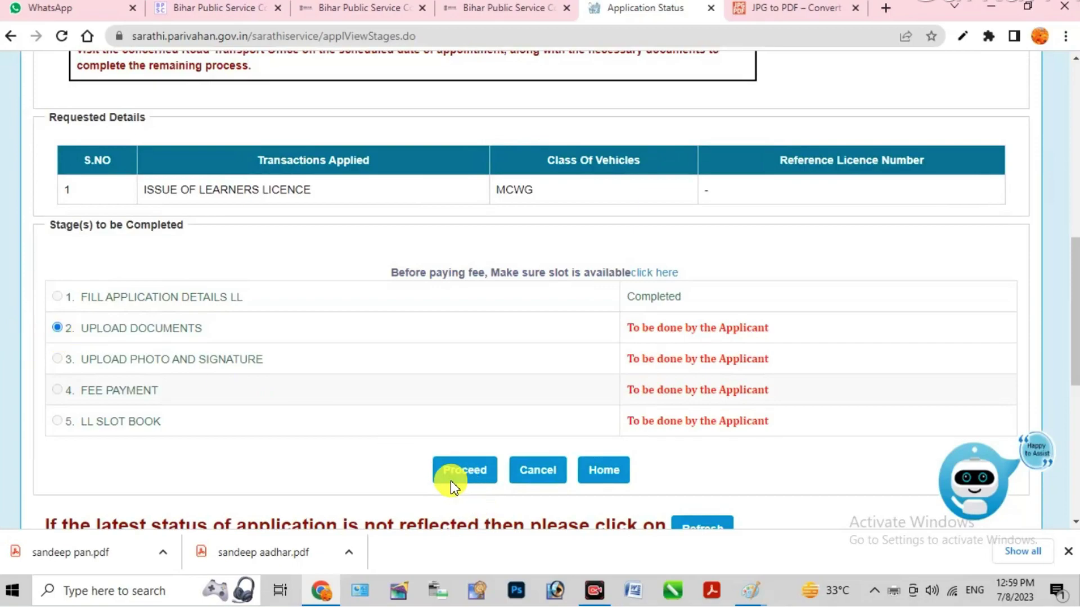
{"action": "left_click", "coordinate": [487, 473]}
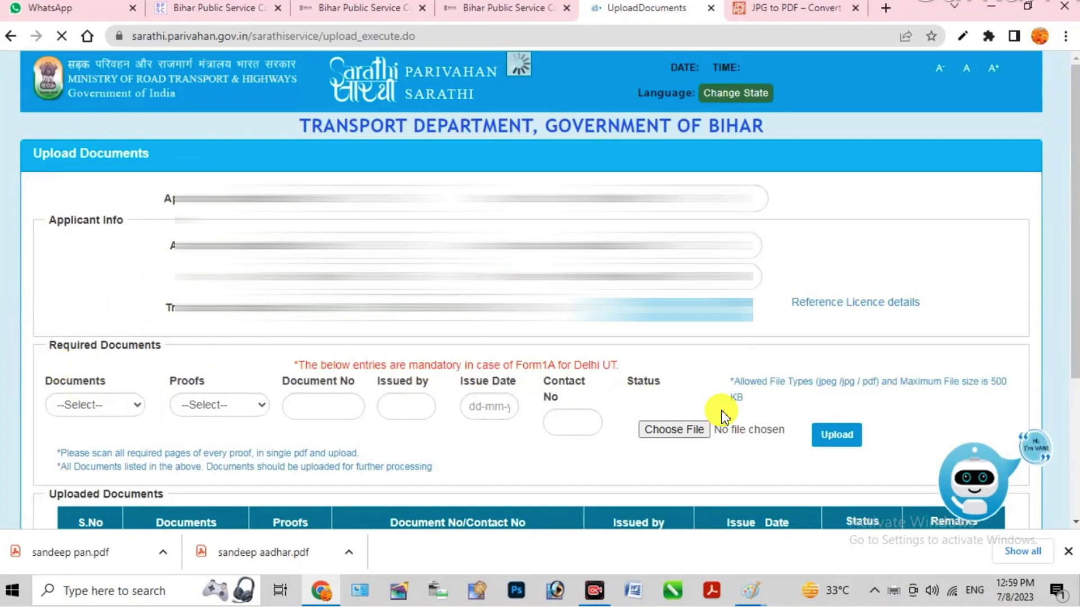
{"action": "scroll", "coordinate": [77, 379], "scroll_direction": "down", "scroll_amount": 1}
{"action": "left_click", "coordinate": [84, 325]}
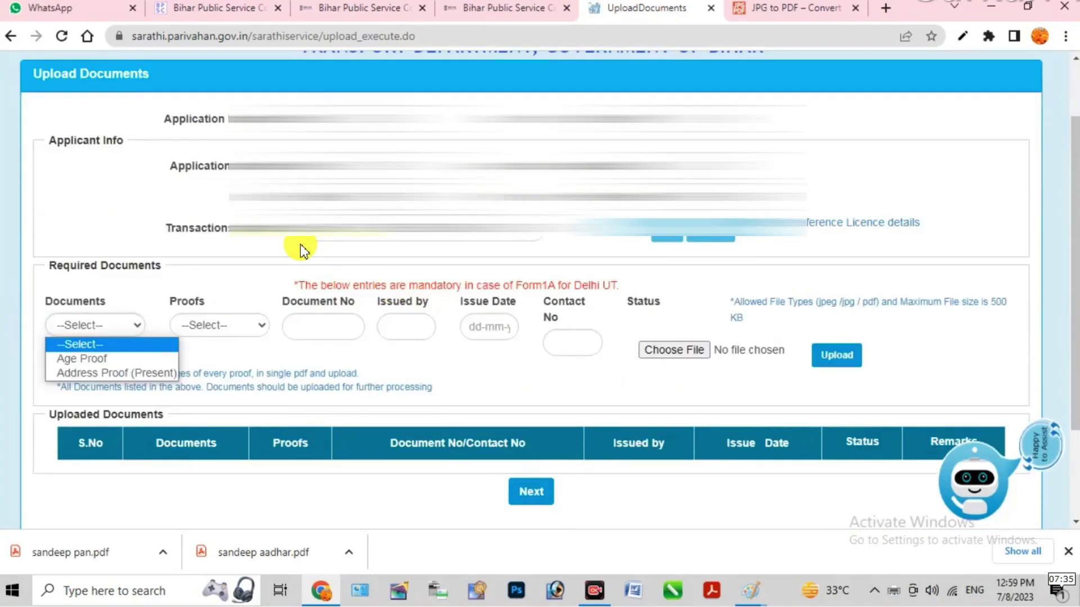
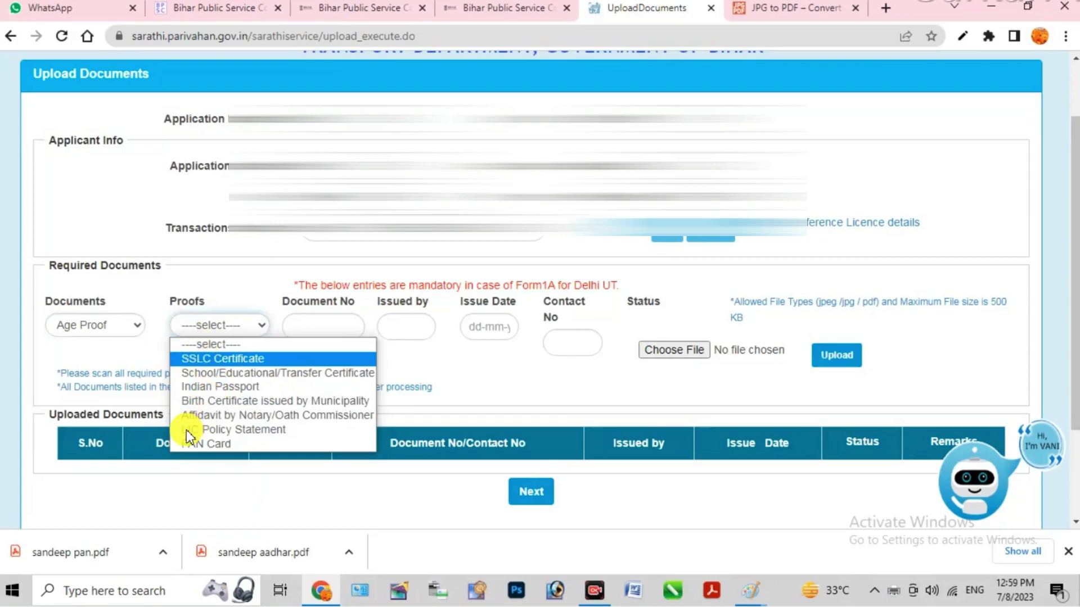
{"action": "left_click", "coordinate": [231, 449]}
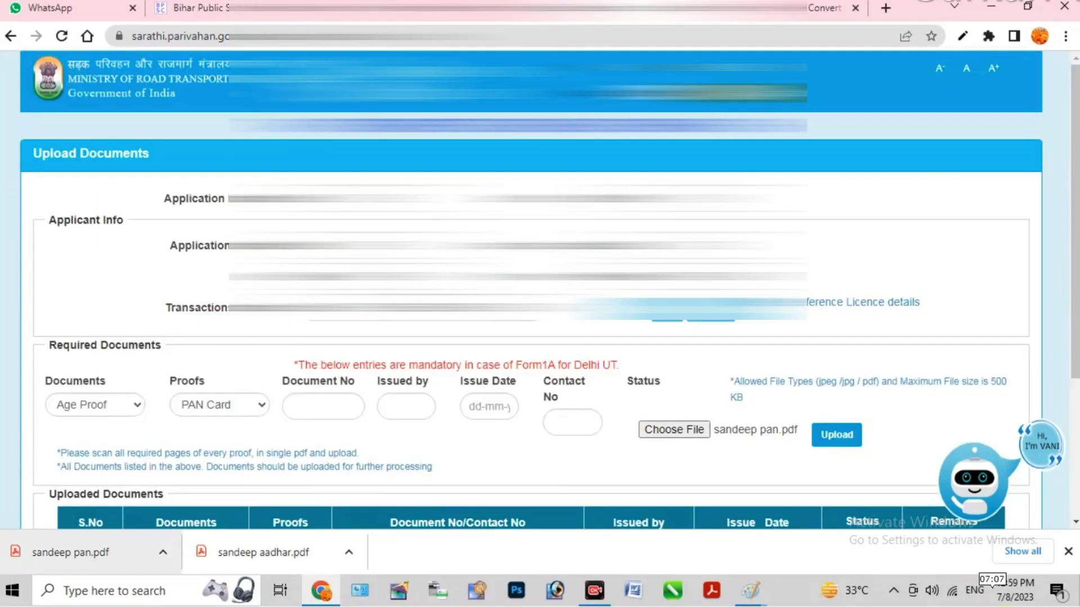
{"action": "left_click", "coordinate": [837, 435]}
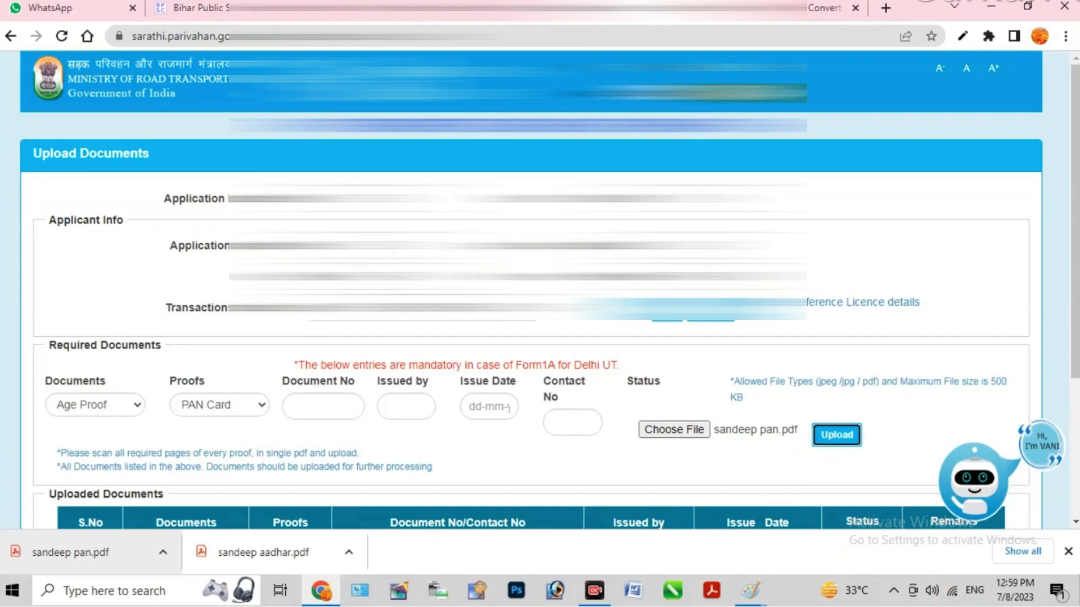
{"action": "left_click", "coordinate": [837, 435]}
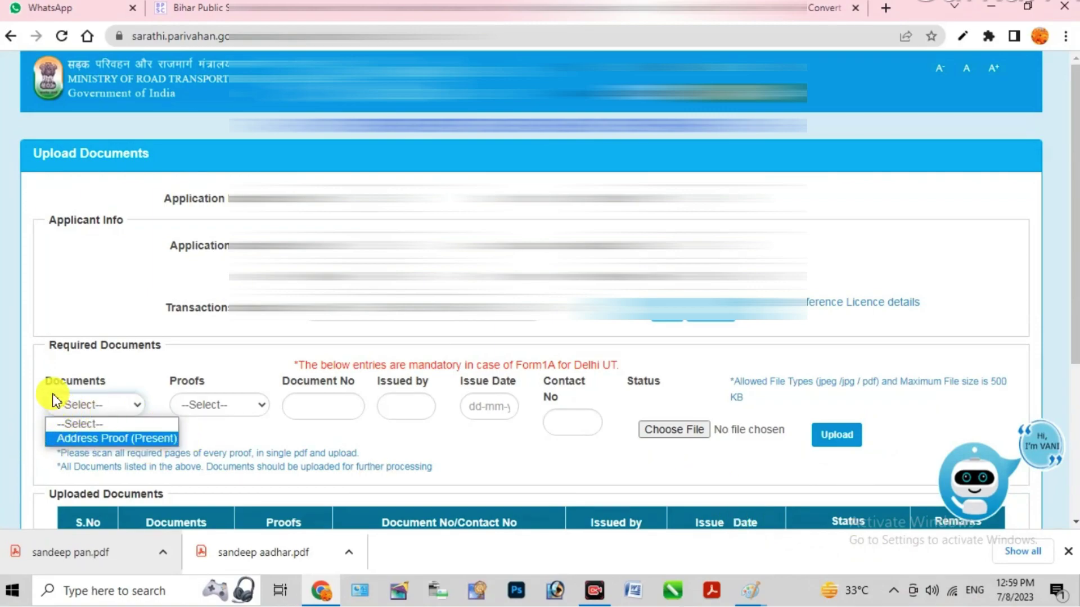
Upload and confirm the Aadhar card PDF as Address Proof (Present), and continue past the document upload
{"action": "left_click", "coordinate": [120, 441]}
{"action": "left_click", "coordinate": [247, 406]}
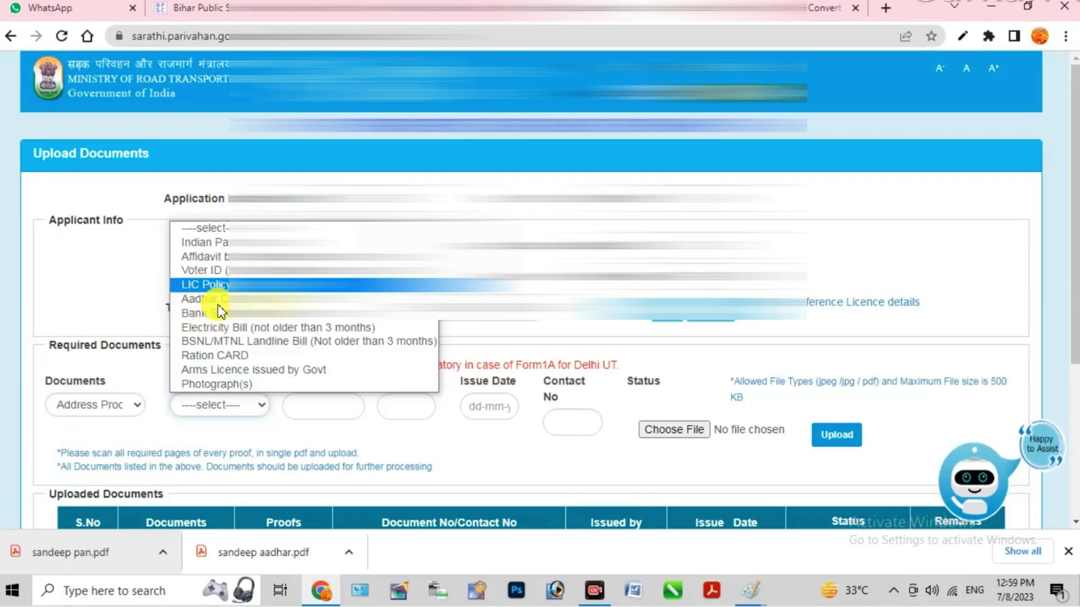
{"action": "left_click", "coordinate": [315, 298]}
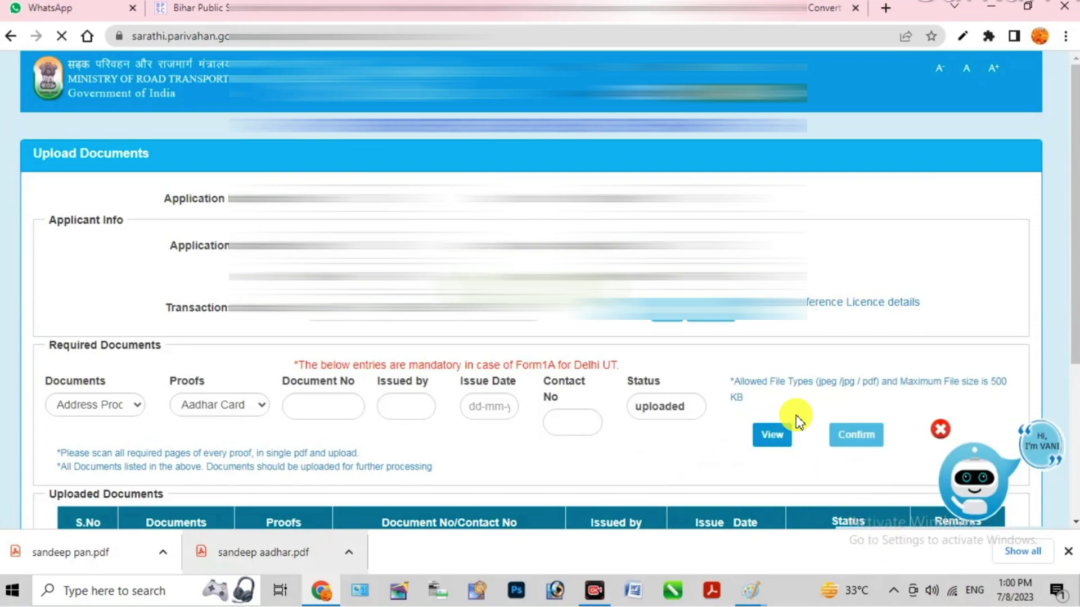
{"action": "left_click", "coordinate": [870, 441]}
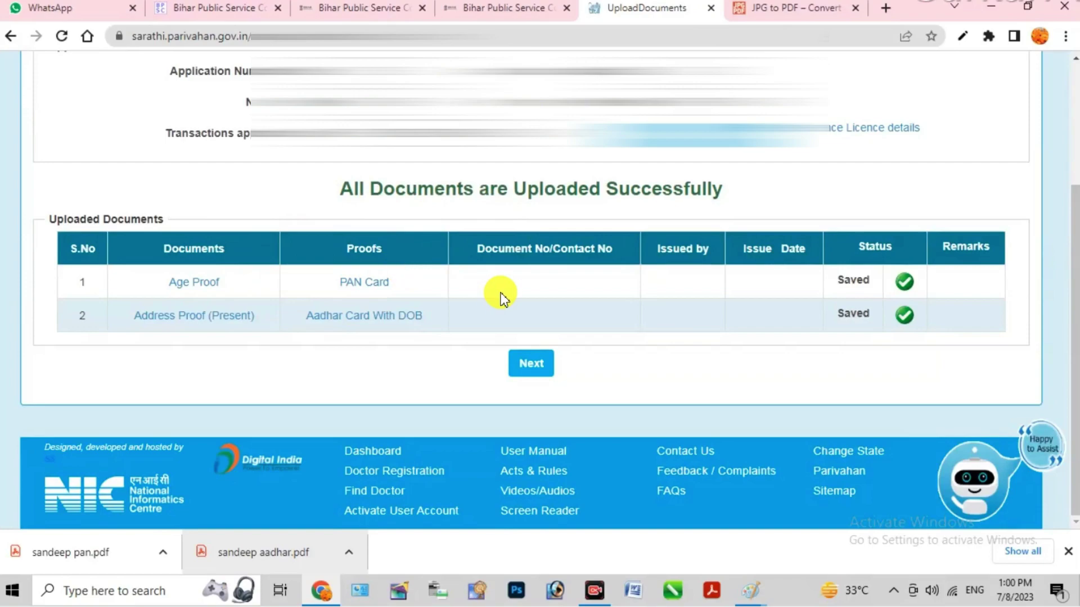
{"action": "left_click", "coordinate": [530, 366]}
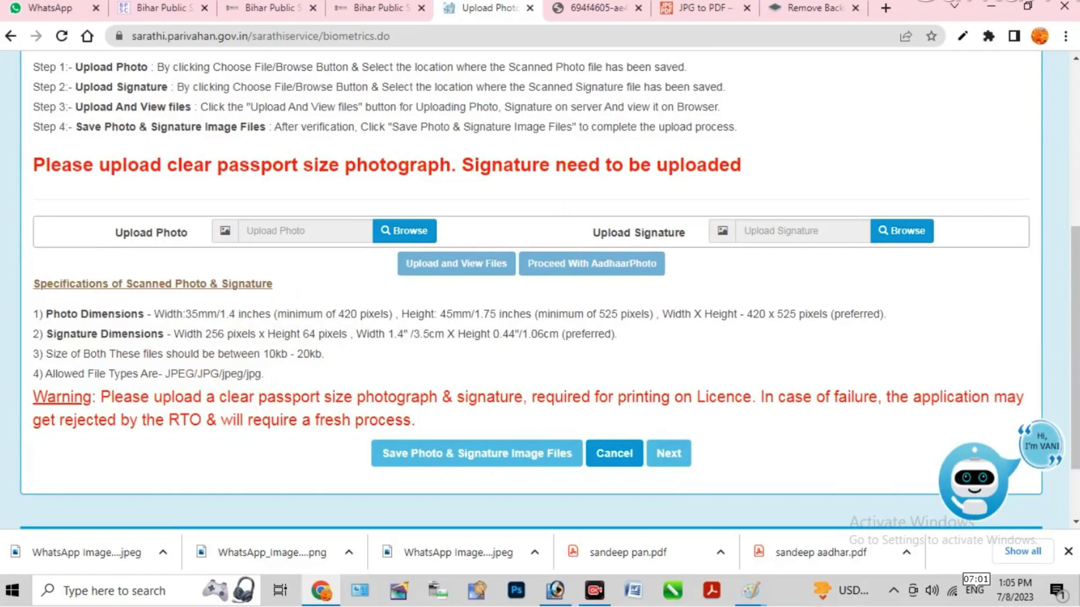
Upload the applicant's photo and signature images, and save both files, accepting the photo notice
{"action": "left_click", "coordinate": [393, 233]}
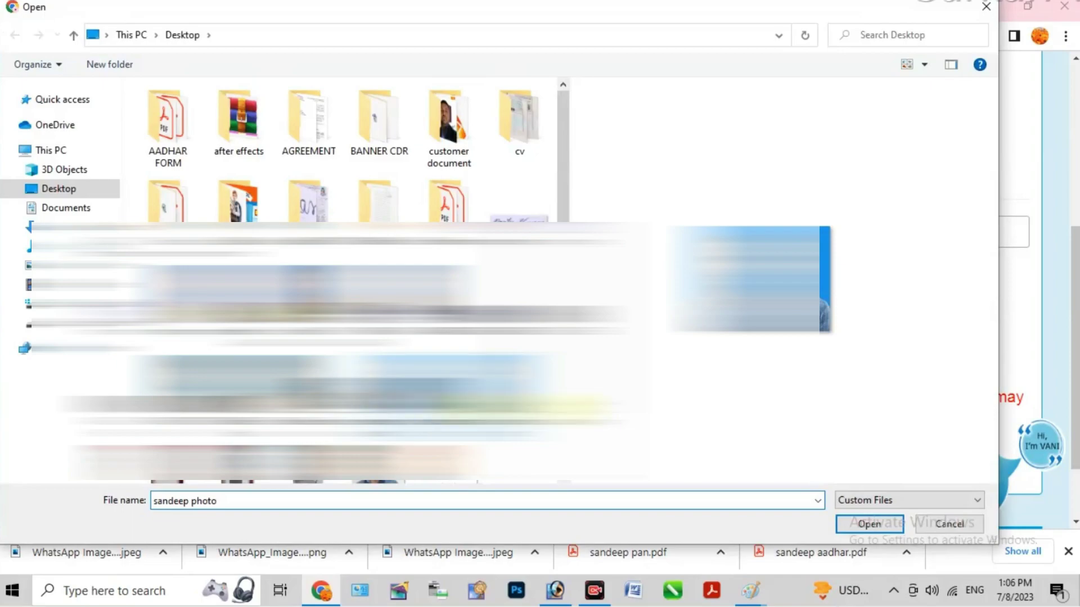
{"action": "left_click", "coordinate": [869, 524]}
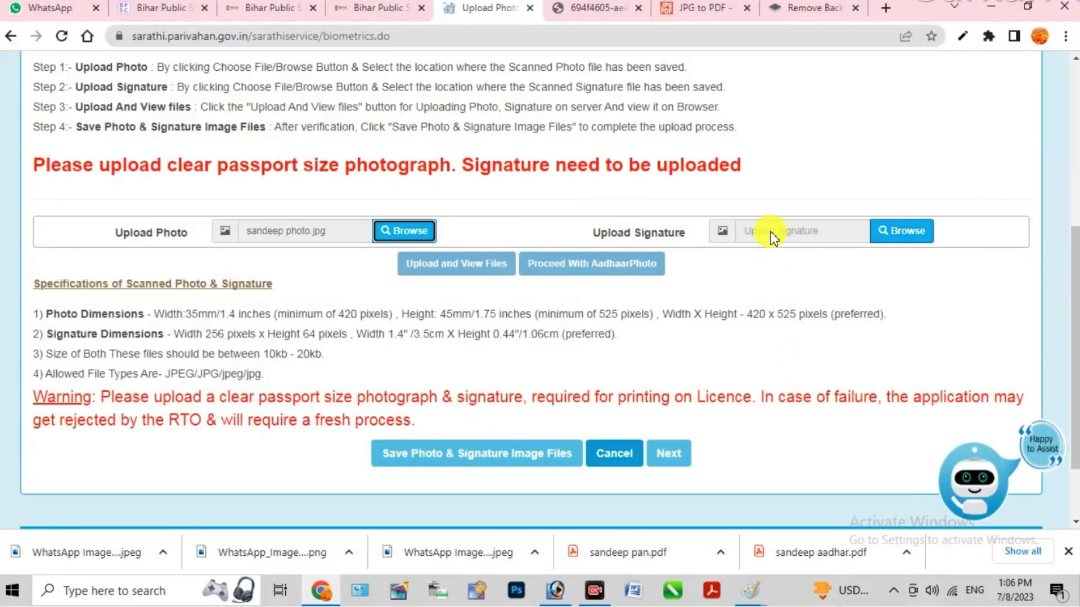
{"action": "left_click", "coordinate": [910, 241]}
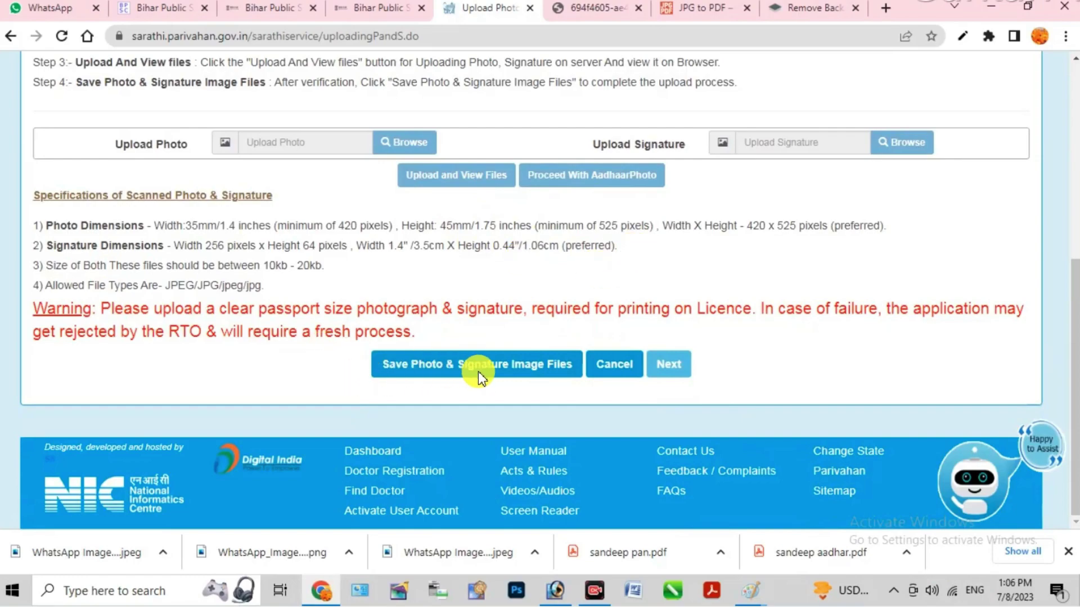
{"action": "left_click", "coordinate": [552, 379]}
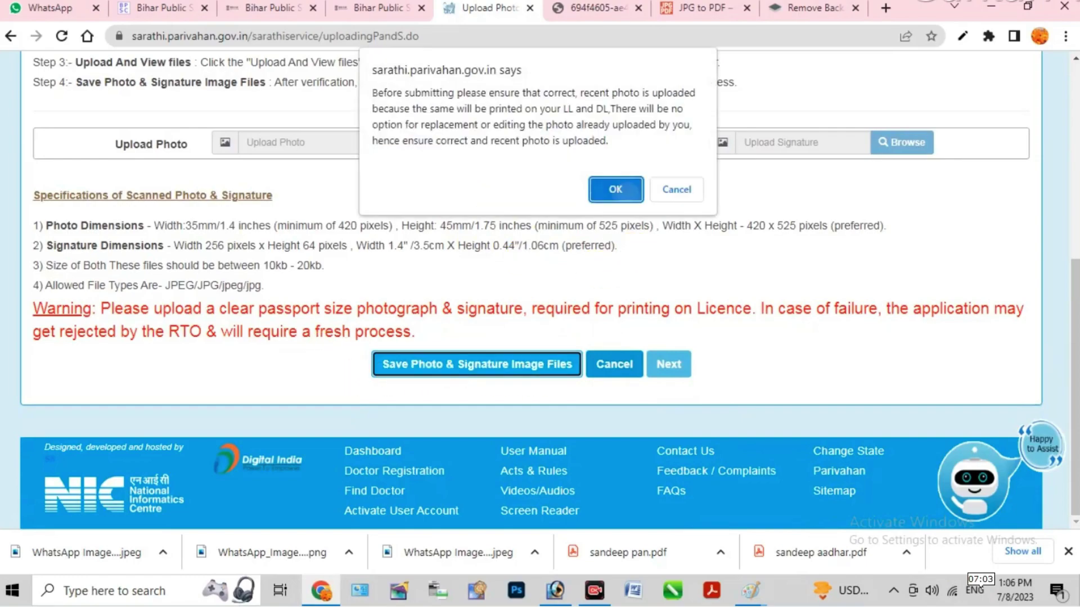
{"action": "left_click", "coordinate": [615, 189]}
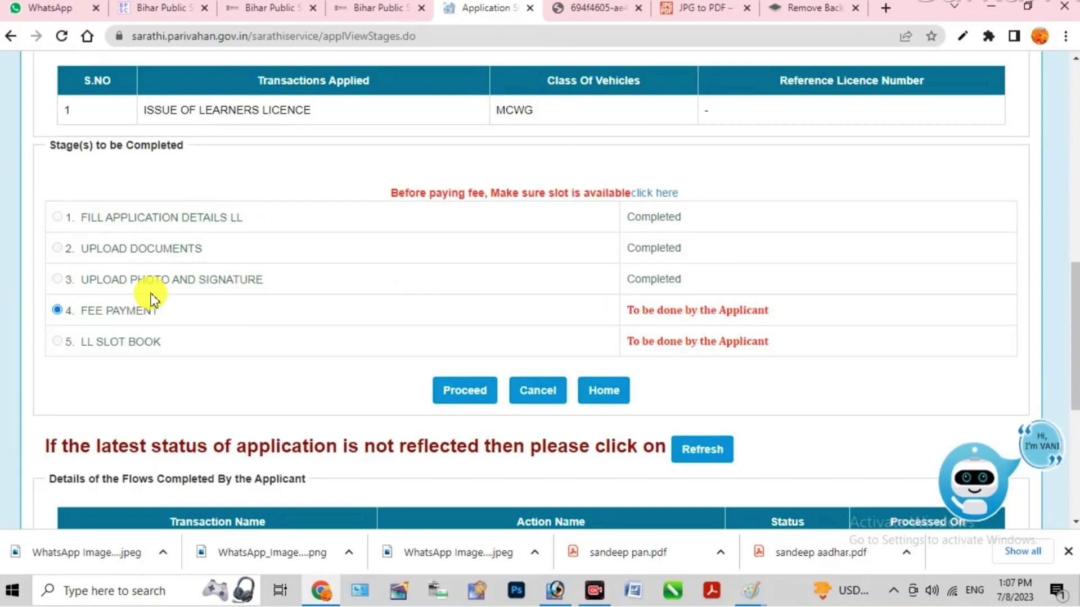
Proceed to Fee Payment, pay via Online Govt Receipt Account System with the captcha, and agree to the payment terms
{"action": "left_click", "coordinate": [464, 392]}
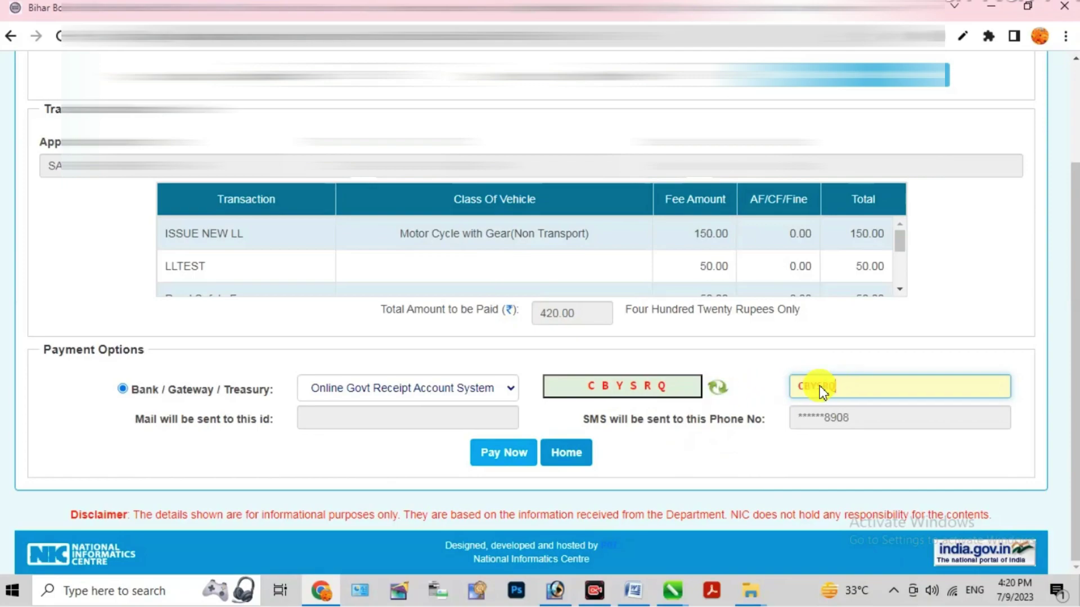
{"action": "left_click", "coordinate": [512, 460]}
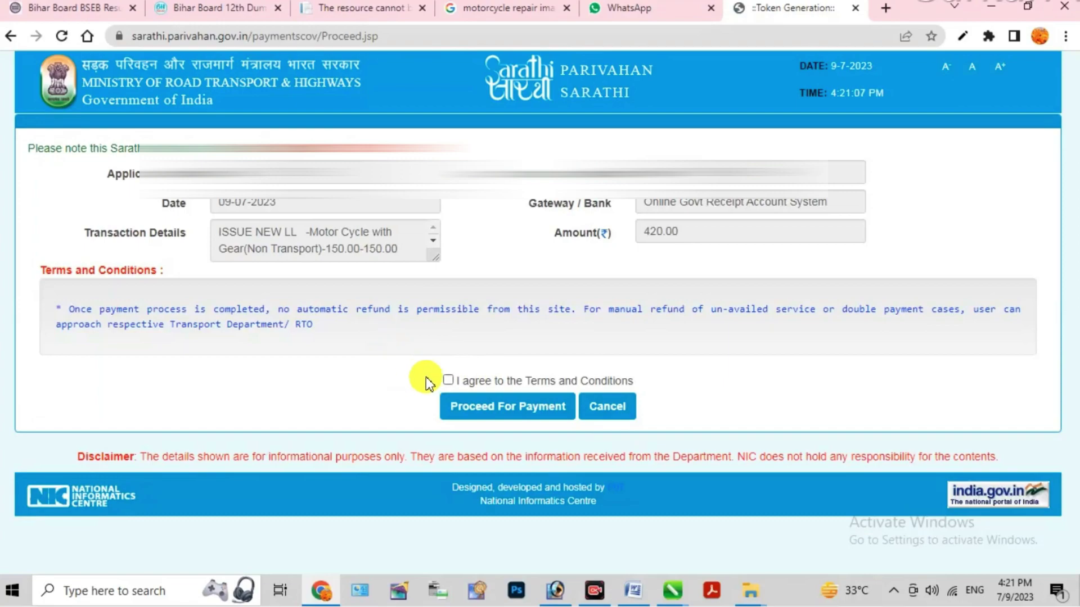
{"action": "left_click", "coordinate": [495, 409]}
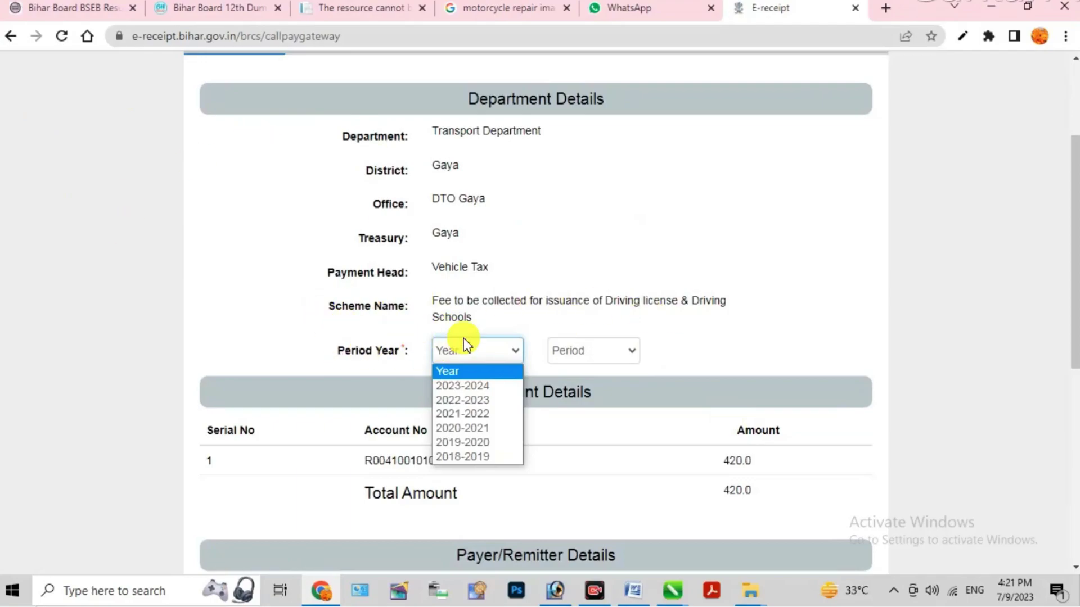
Set the e-receipt period year to 2023-2024, choose its period, and submit an e-payment through STATE BANK OF INDIA
{"action": "left_click", "coordinate": [477, 386]}
{"action": "left_click", "coordinate": [557, 350]}
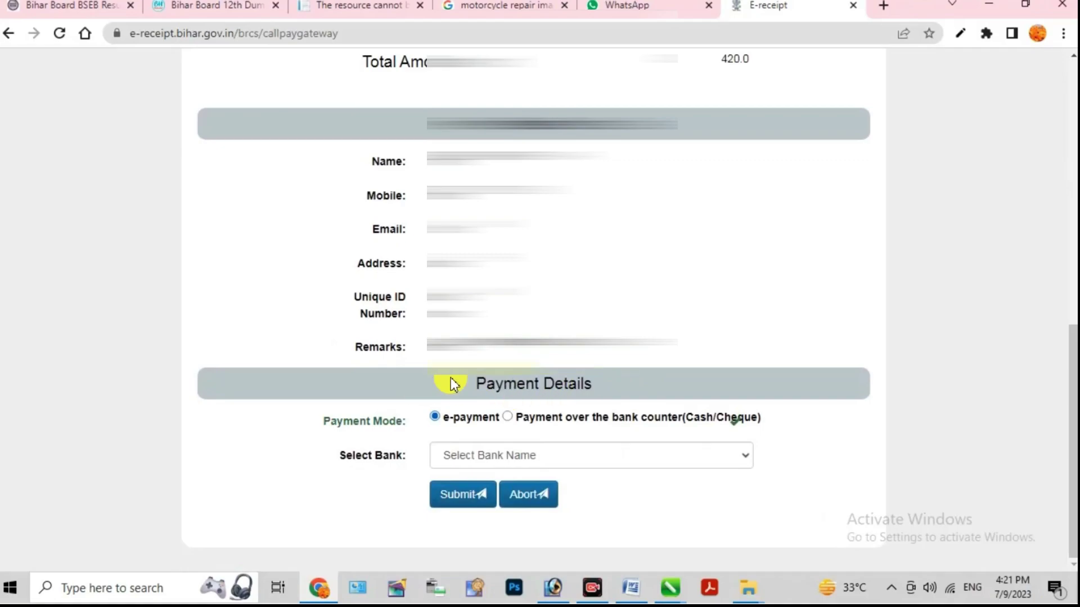
{"action": "left_click", "coordinate": [435, 417]}
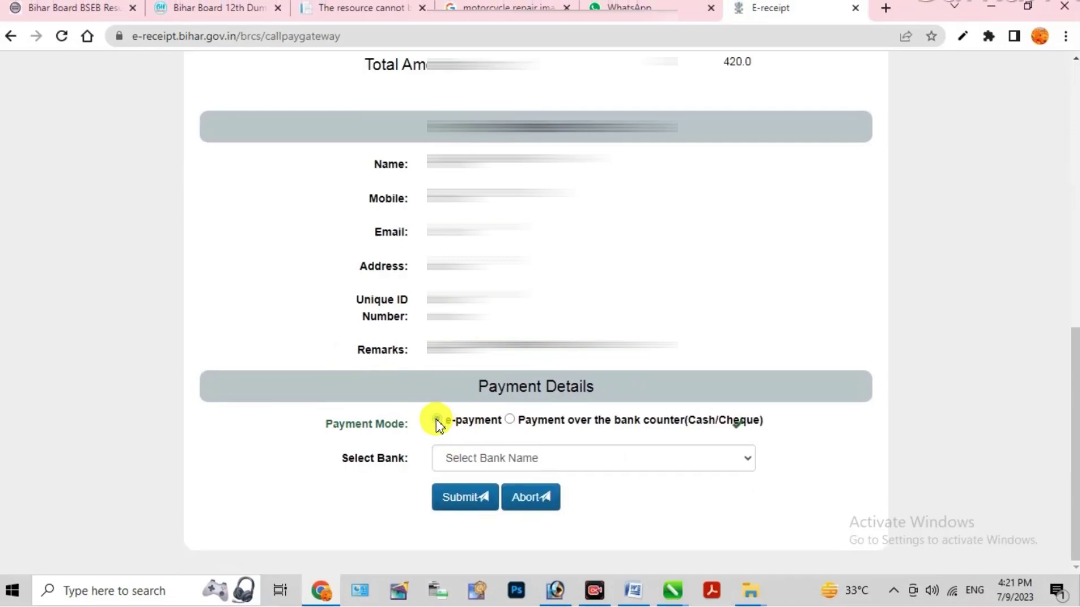
{"action": "left_click", "coordinate": [458, 458]}
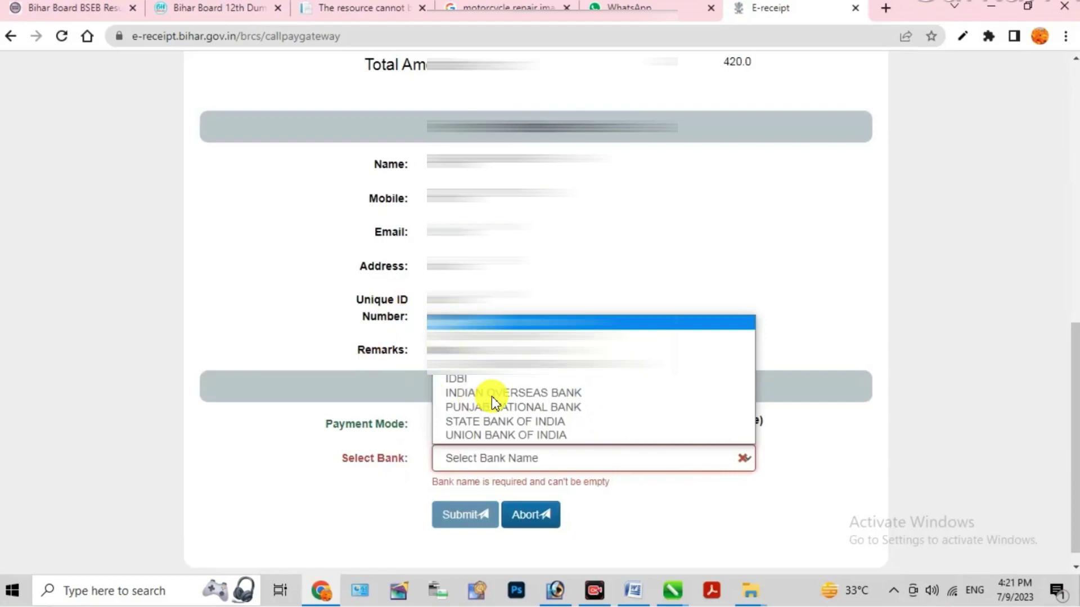
{"action": "left_click", "coordinate": [550, 423]}
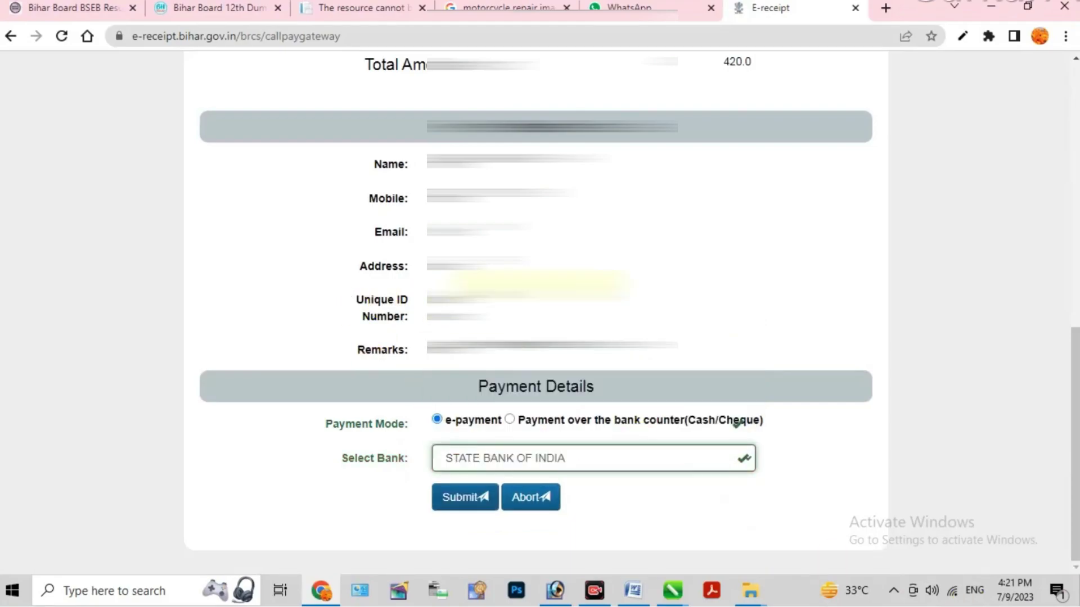
{"action": "left_click", "coordinate": [464, 509]}
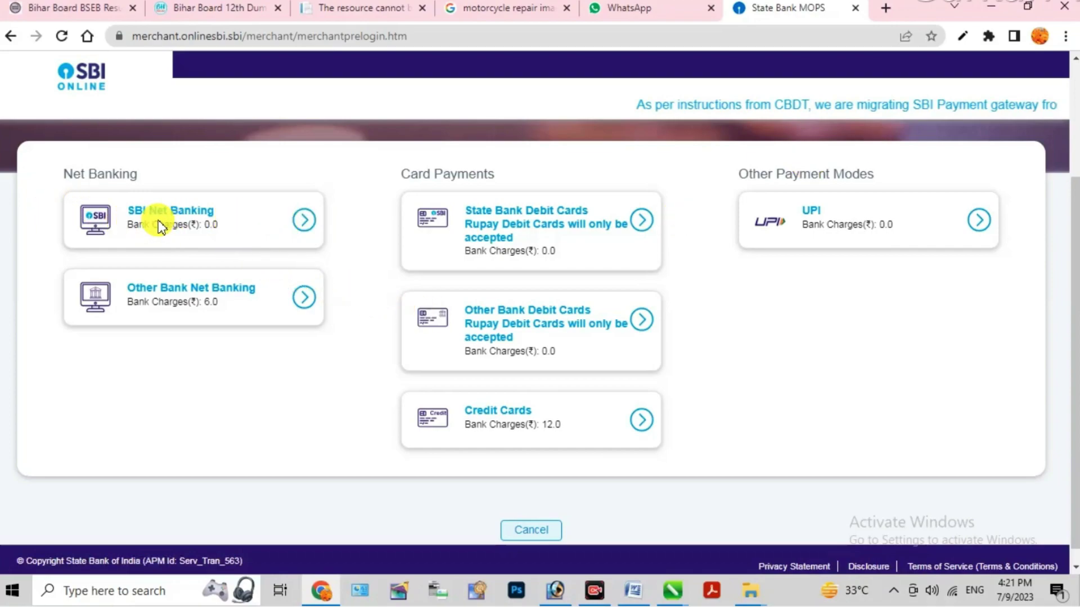
Pay the fee through SBI Net Banking, confirm with the high security password, and return to the department site
{"action": "left_click", "coordinate": [176, 234]}
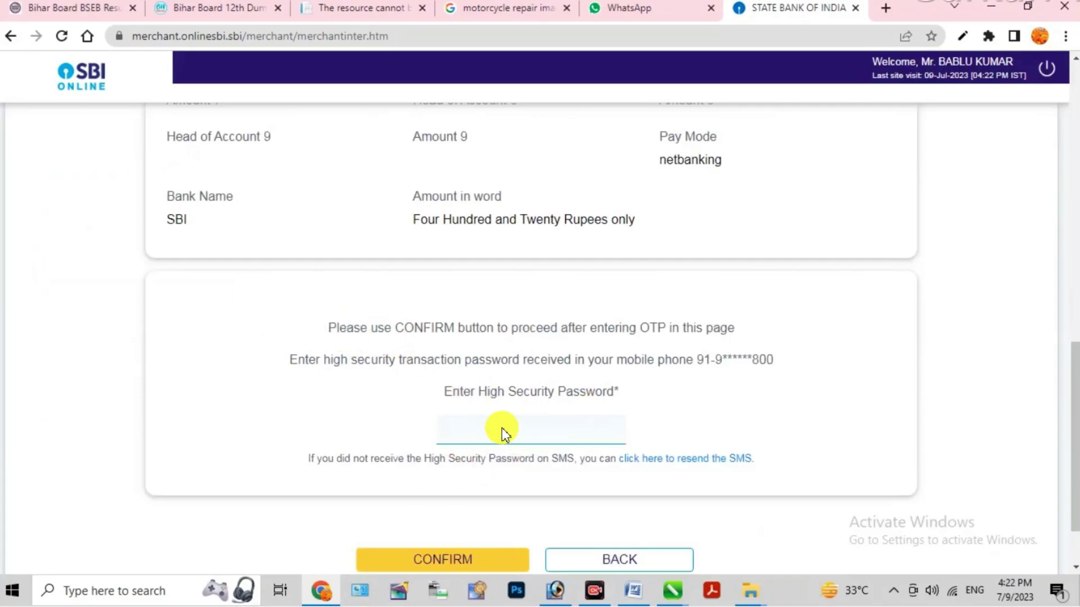
{"action": "left_click", "coordinate": [460, 562]}
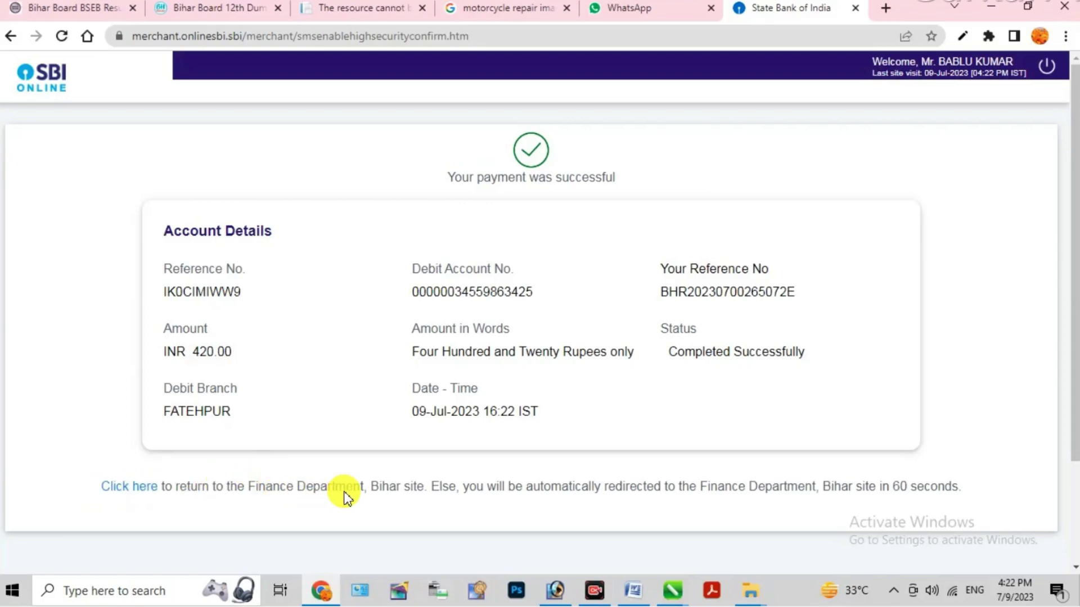
{"action": "left_click", "coordinate": [127, 493]}
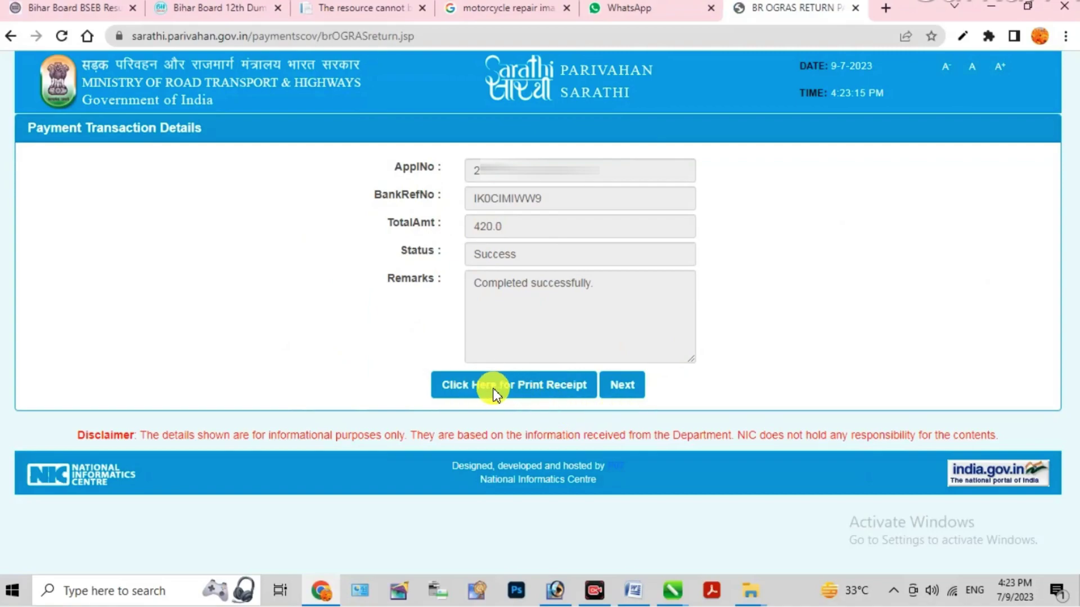
Open the fee payment receipt, select the DTO, GAYA receipt entry, and print it with the captcha filled in
{"action": "left_click", "coordinate": [545, 388]}
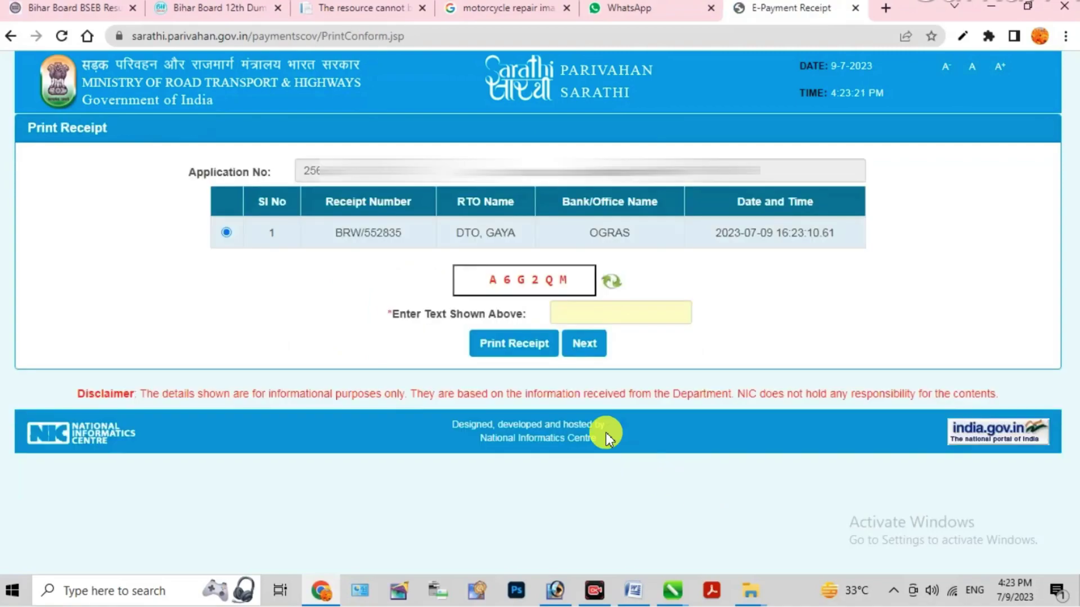
{"action": "left_click", "coordinate": [225, 232]}
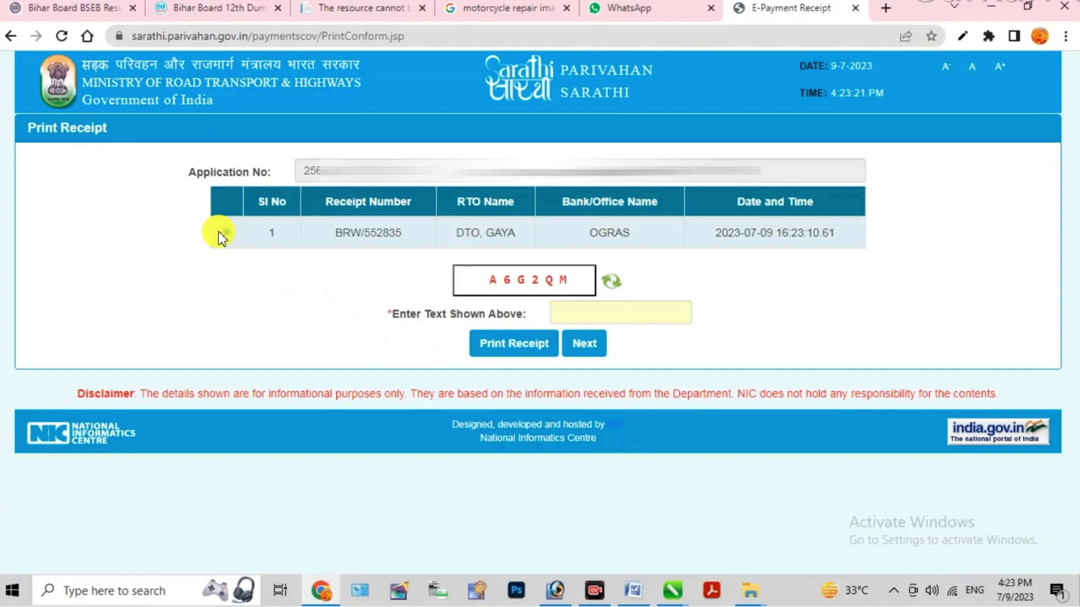
{"action": "left_click", "coordinate": [513, 343]}
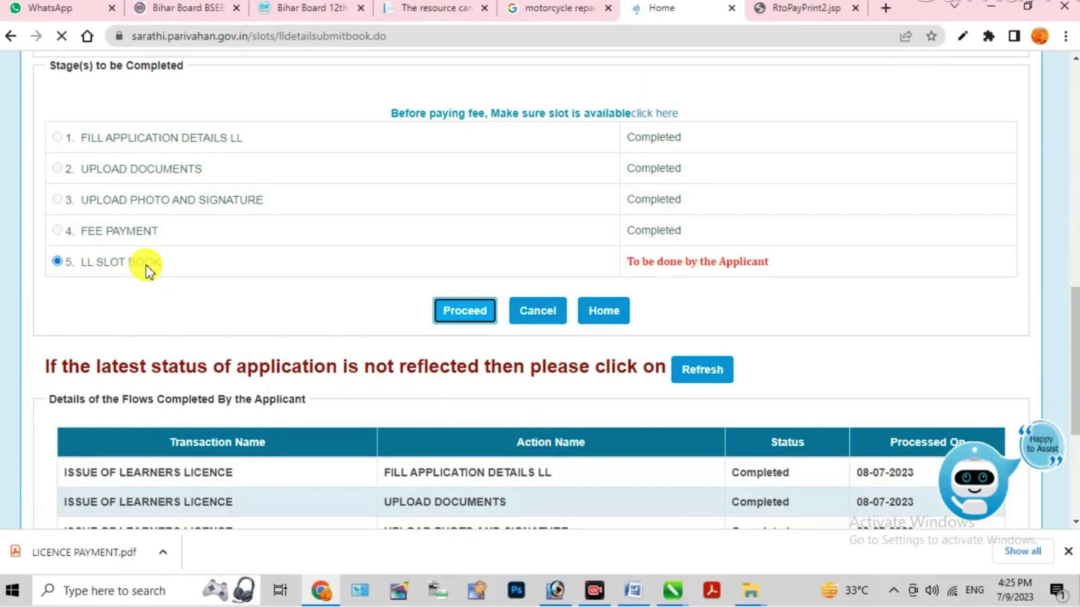
Proceed to LL Slot Book, continue to booking, and select 15-07-2023 with the 10.30-13.30 time slot
{"action": "left_click", "coordinate": [447, 314]}
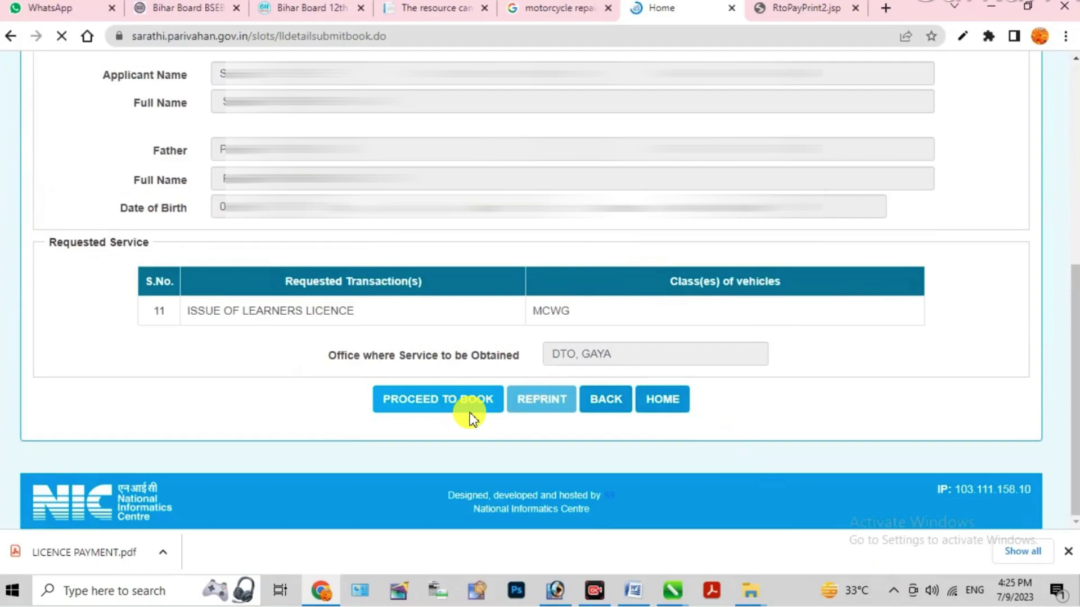
{"action": "left_click", "coordinate": [447, 407]}
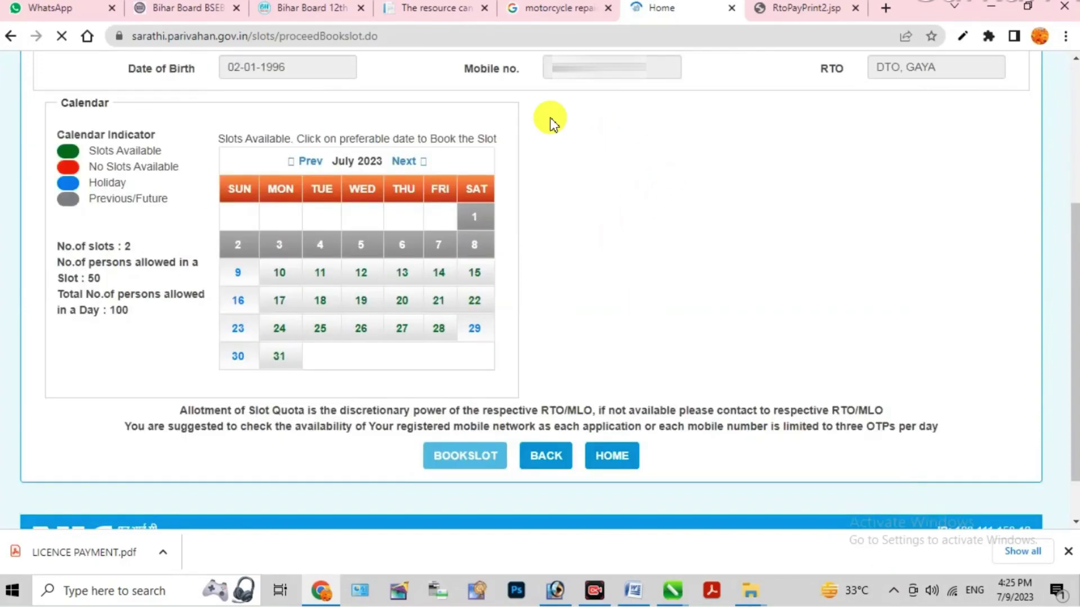
{"action": "left_click", "coordinate": [321, 262]}
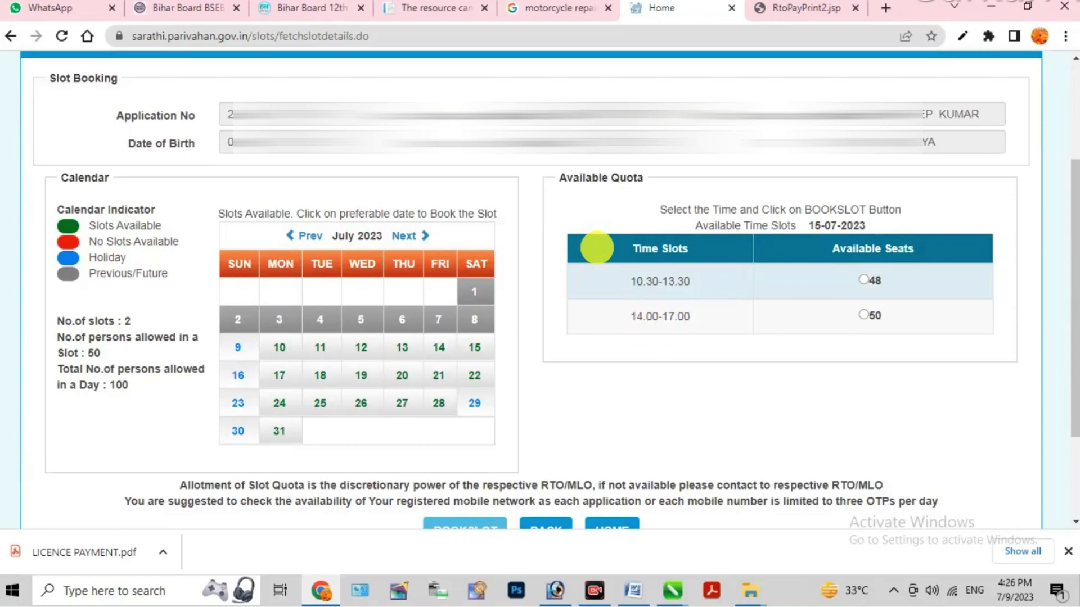
{"action": "left_click", "coordinate": [863, 280]}
{"action": "scroll", "coordinate": [876, 214], "scroll_direction": "down", "scroll_amount": 2}
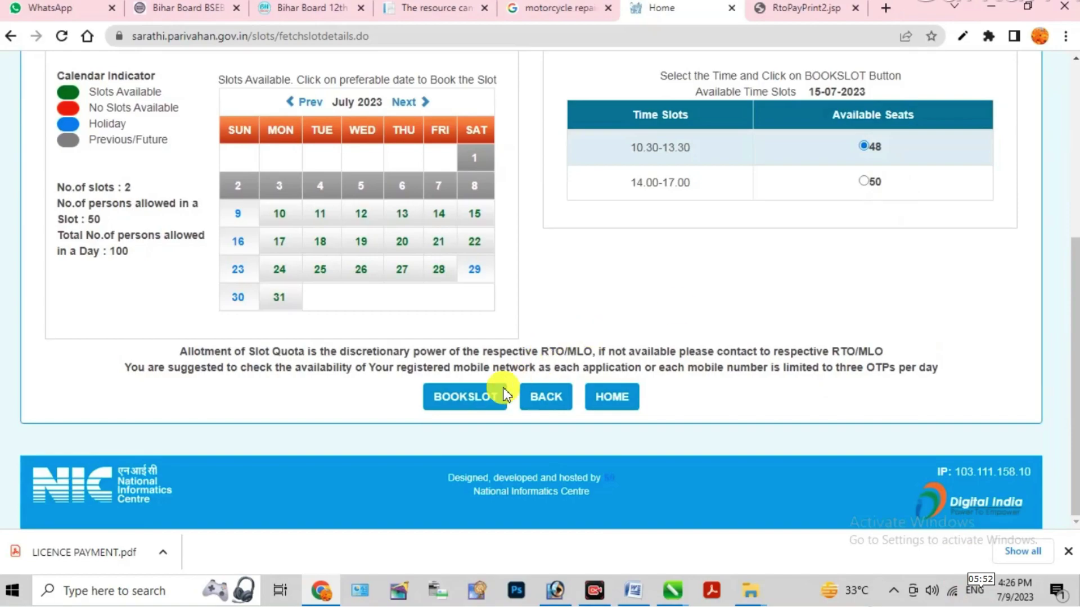
Book the selected test slot, confirm it with the security code, and print the appointment letter
{"action": "left_click", "coordinate": [464, 397]}
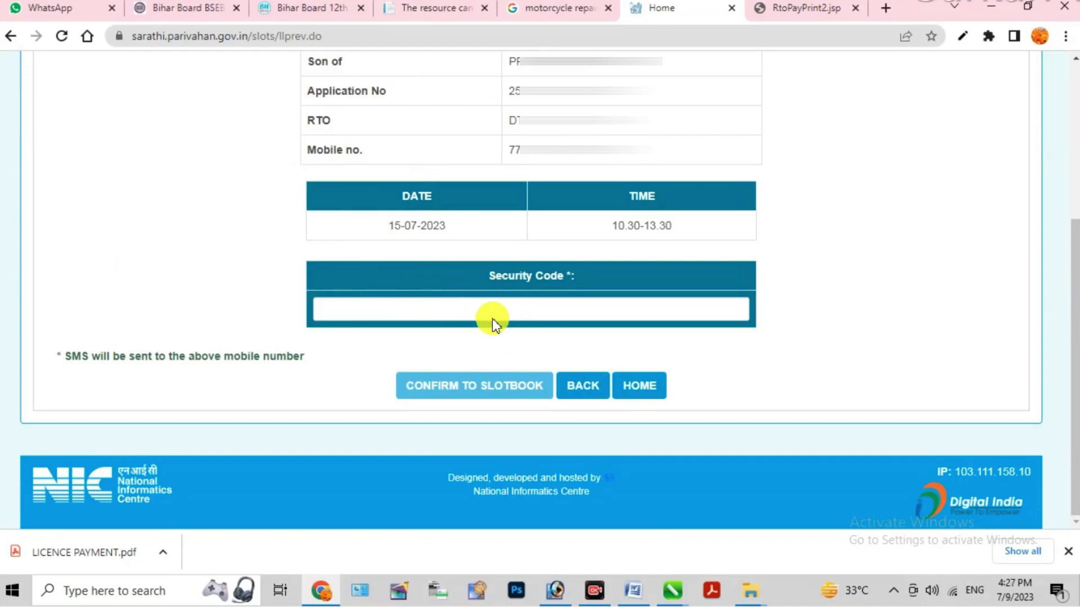
{"action": "left_click", "coordinate": [523, 400]}
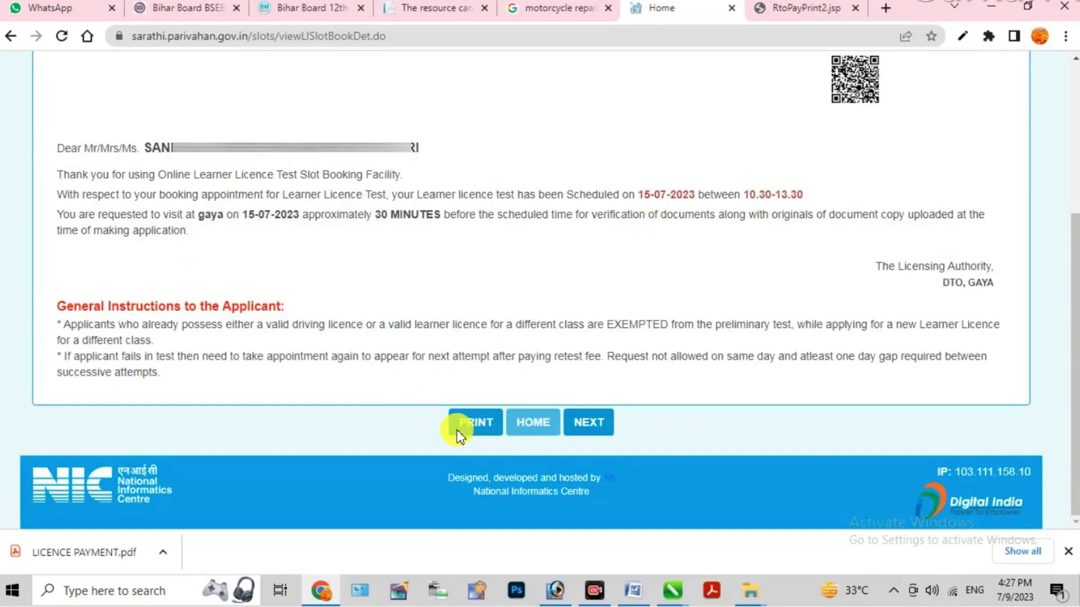
{"action": "left_click", "coordinate": [493, 426]}
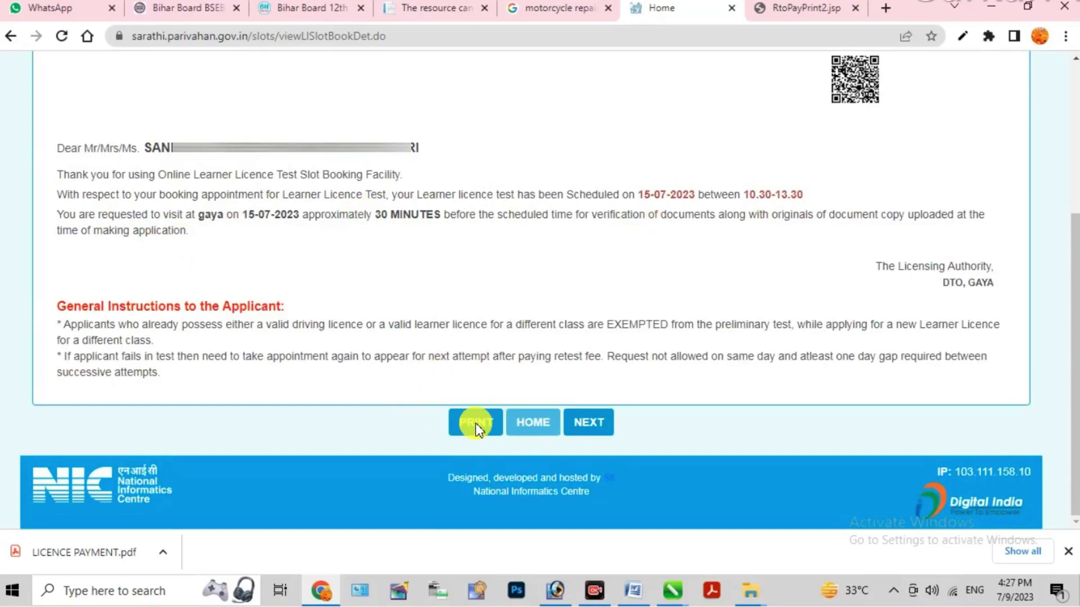